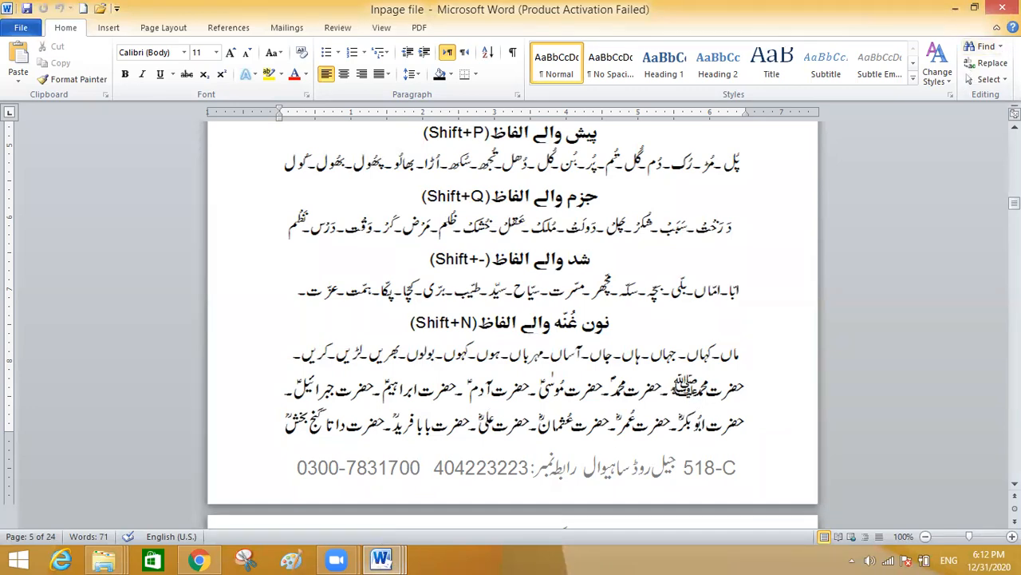
Step: Switch to InPage 2009 and create a blank A4 portrait document with the default page settings
click(955, 9)
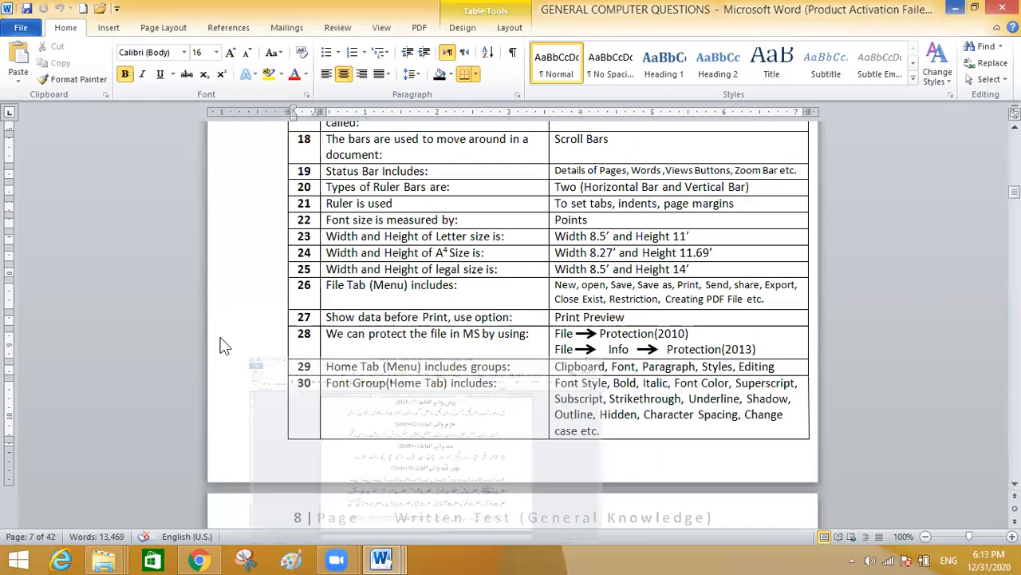
key(super+d)
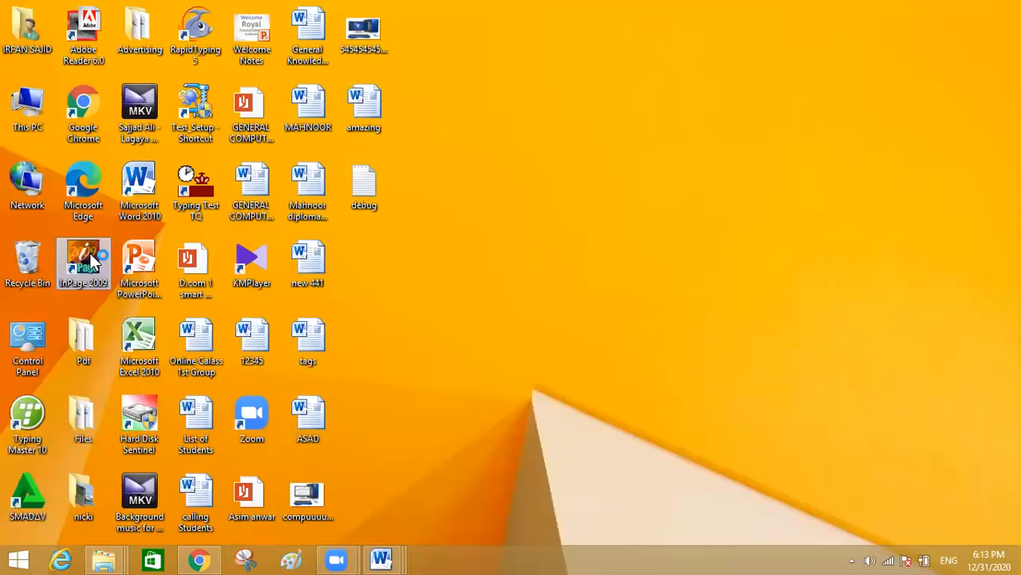
double_click(89, 252)
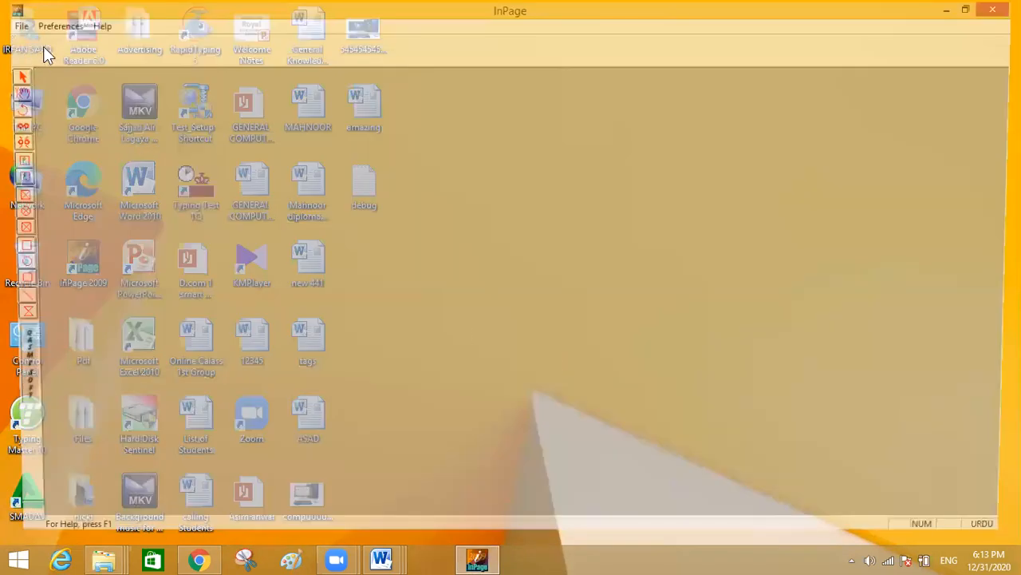
click(13, 25)
click(46, 43)
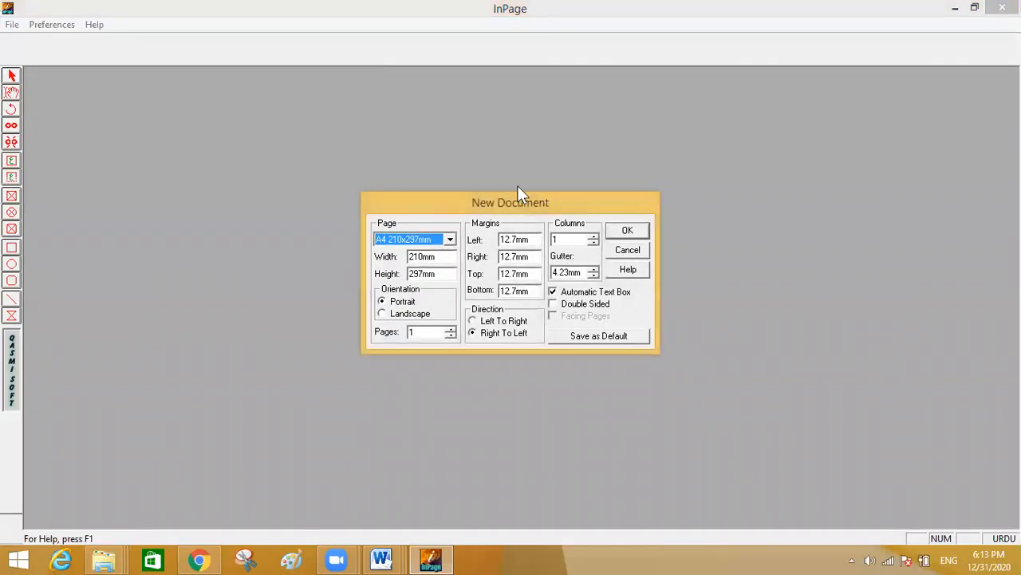
click(627, 231)
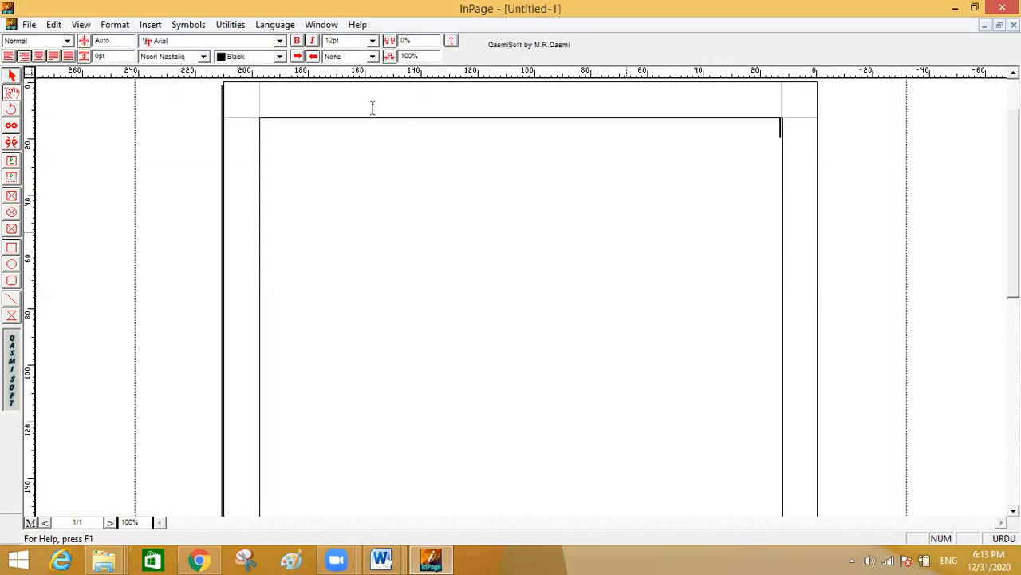
Step: Set the font size to 60pt and write "حضرت محمدﷺ۔ حضرت" on the first line
click(373, 41)
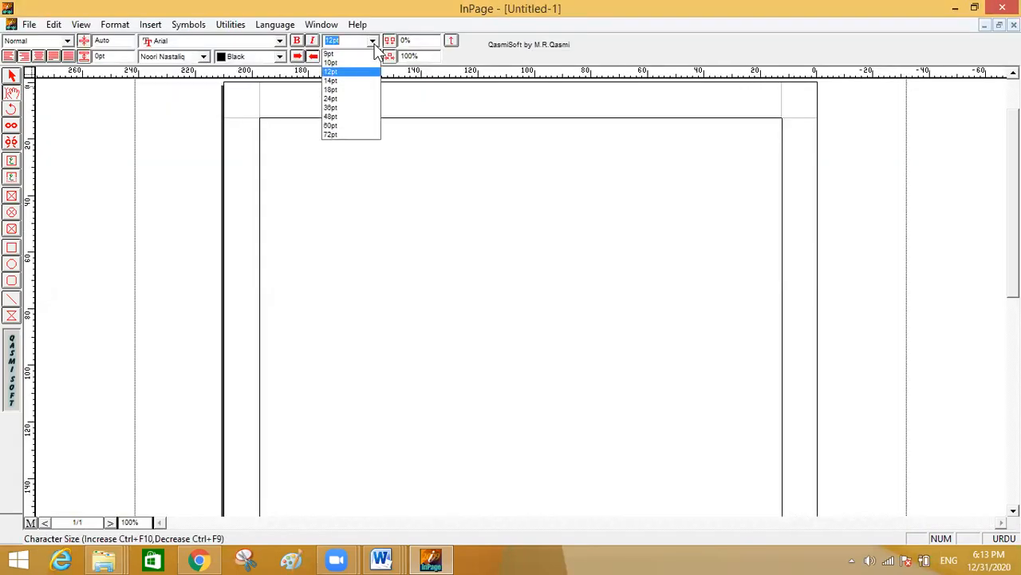
click(341, 128)
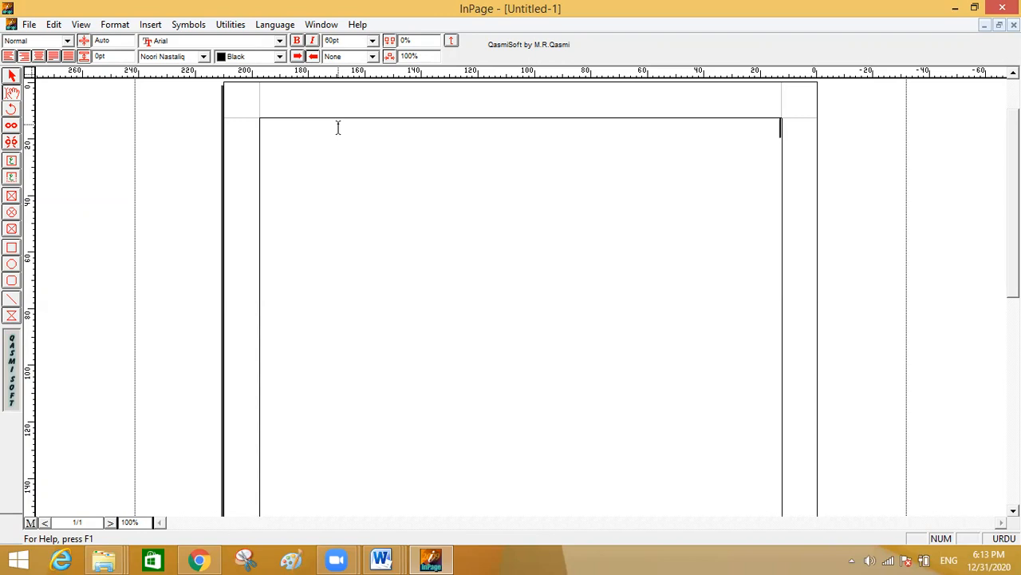
text(ح)
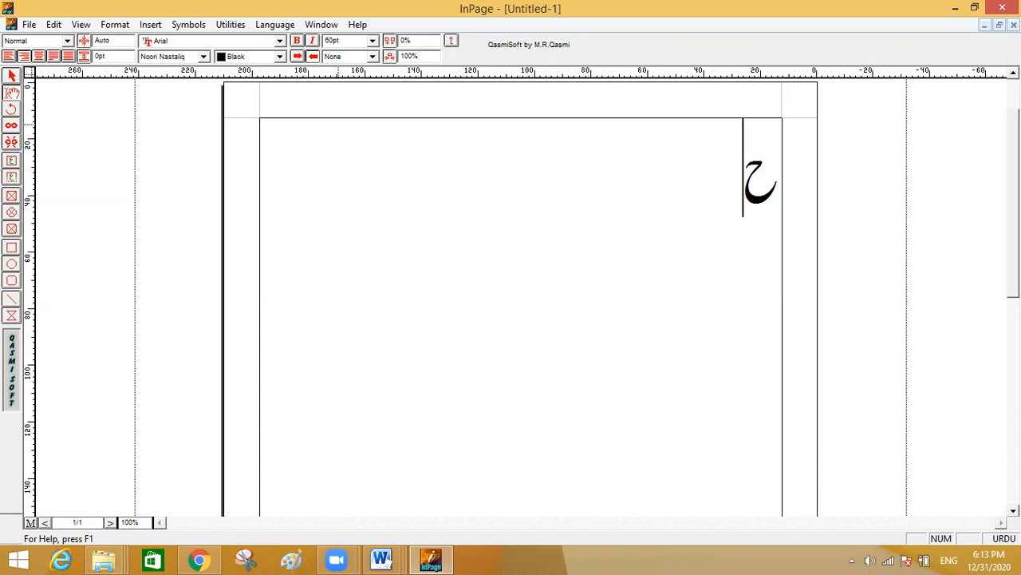
text(ج)
key(BackSpace)
text(ضرت م)
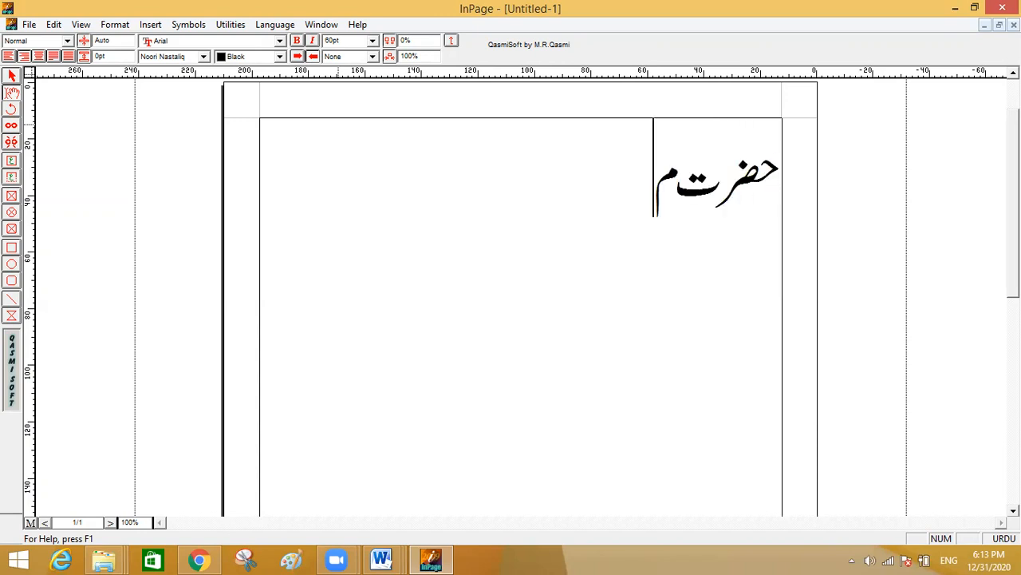
text(حمد)
text(ﷺ)
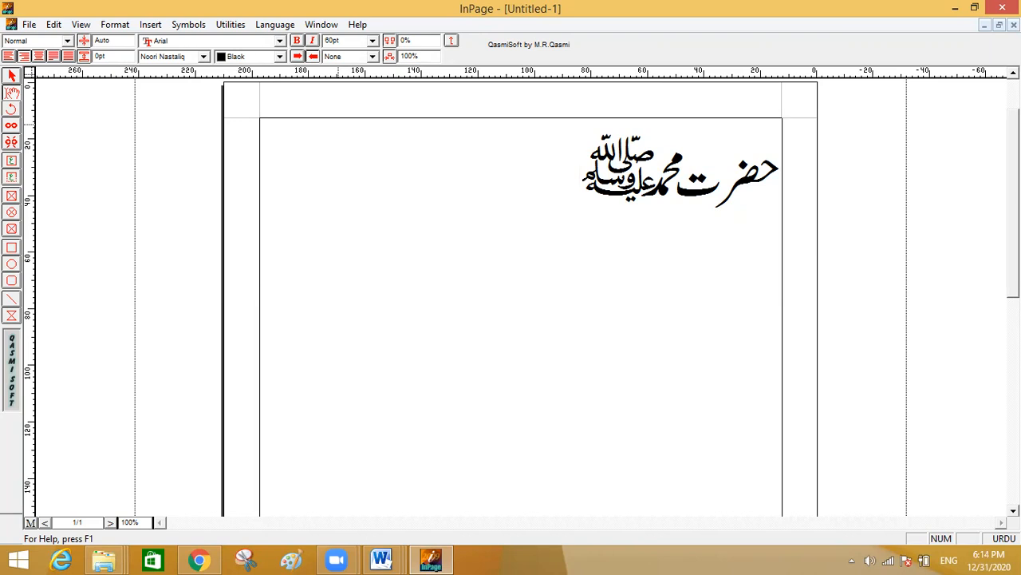
text(۔ حضر)
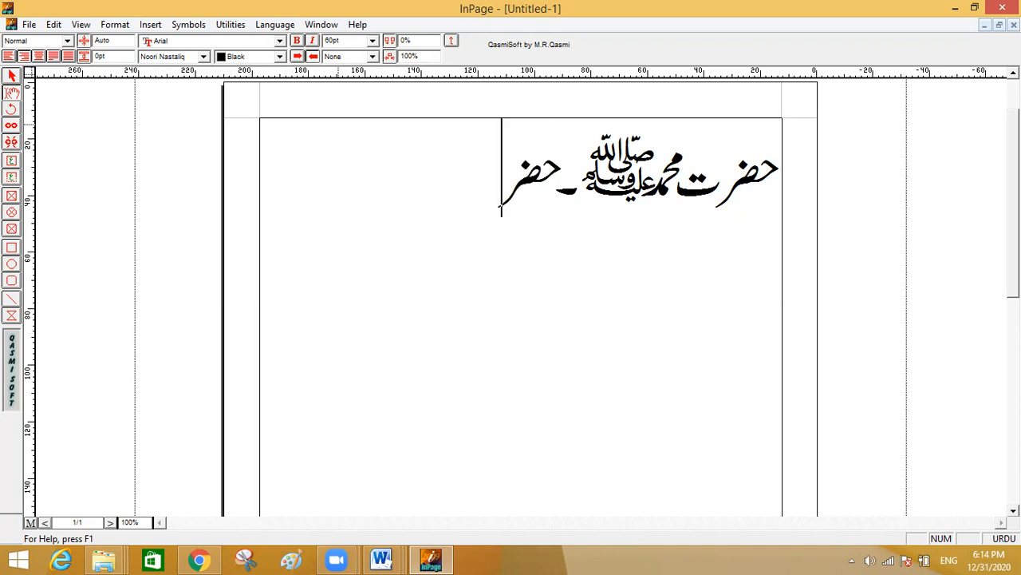
text(ت)
text(ا┘)
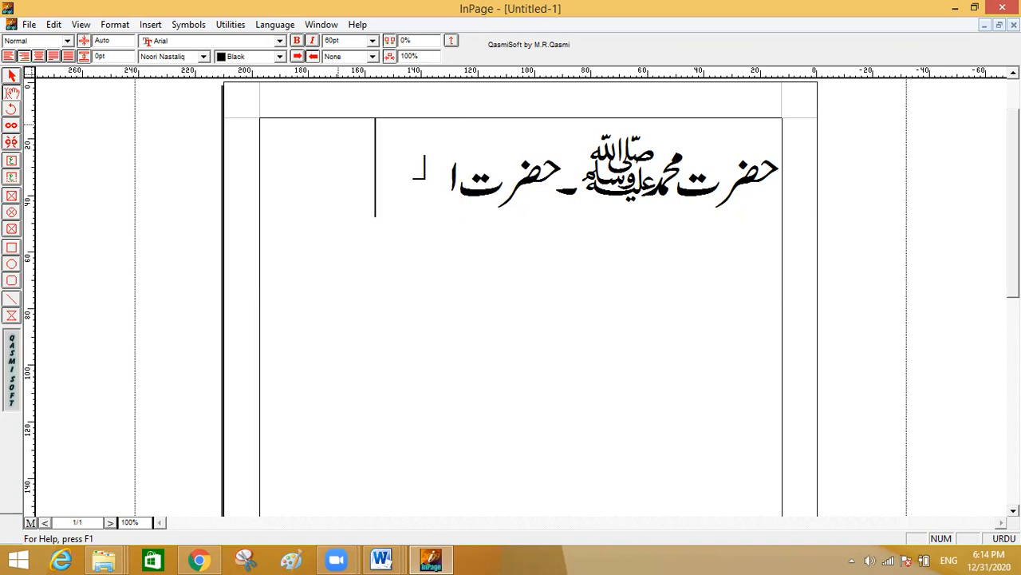
key(BackSpace)
key(BackSpace)
key(BackSpace)
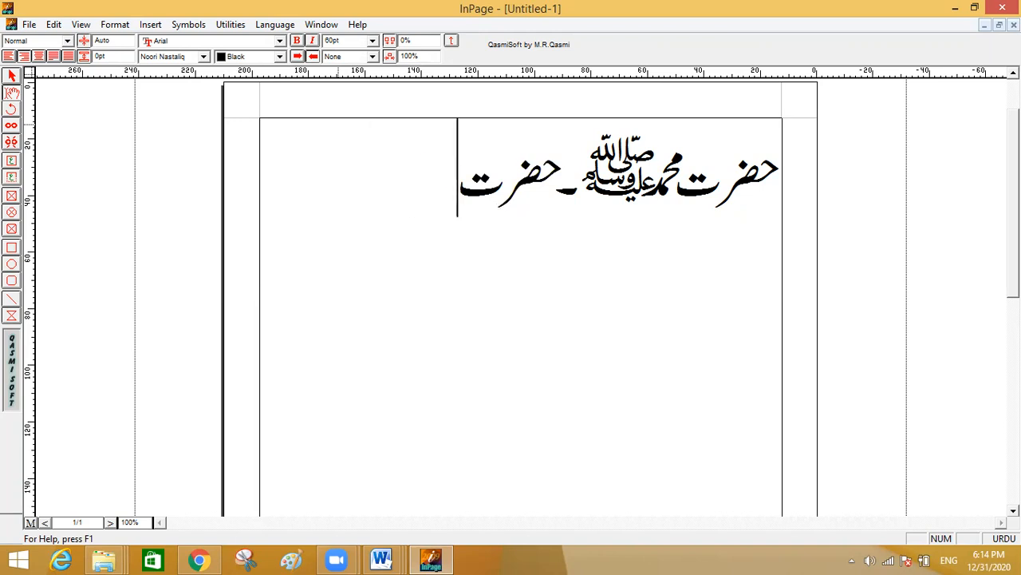
Step: Complete the second phrase on the first line with "محمدؐ" and end it with the Urdu full stop "۔"
text(محمد)
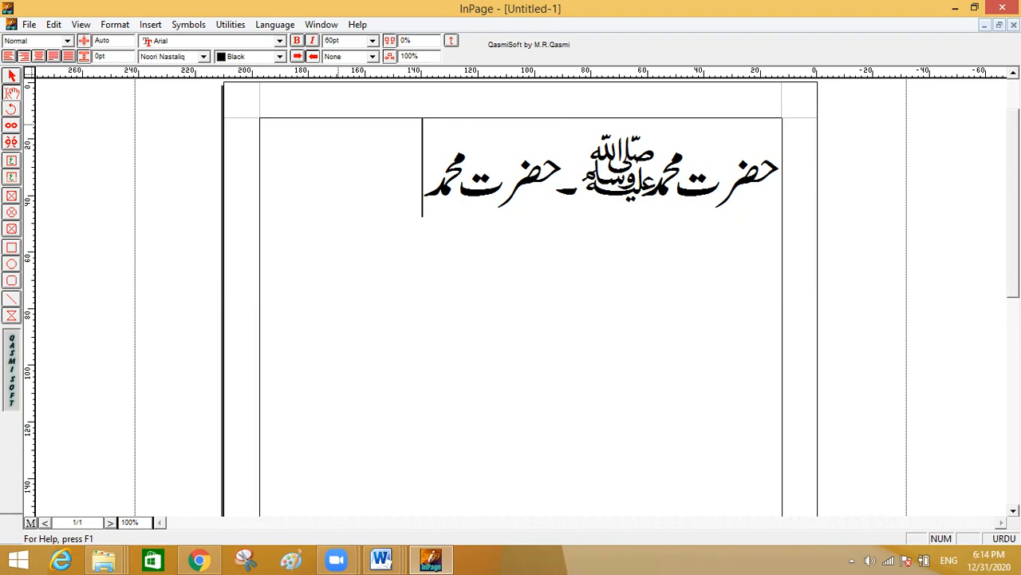
text(ؐا)
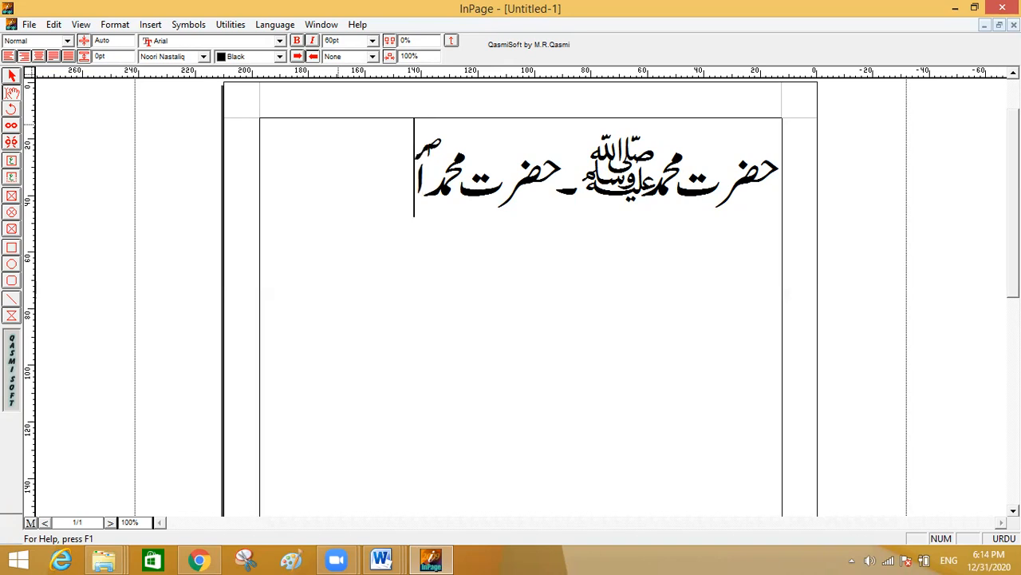
key(BackSpace)
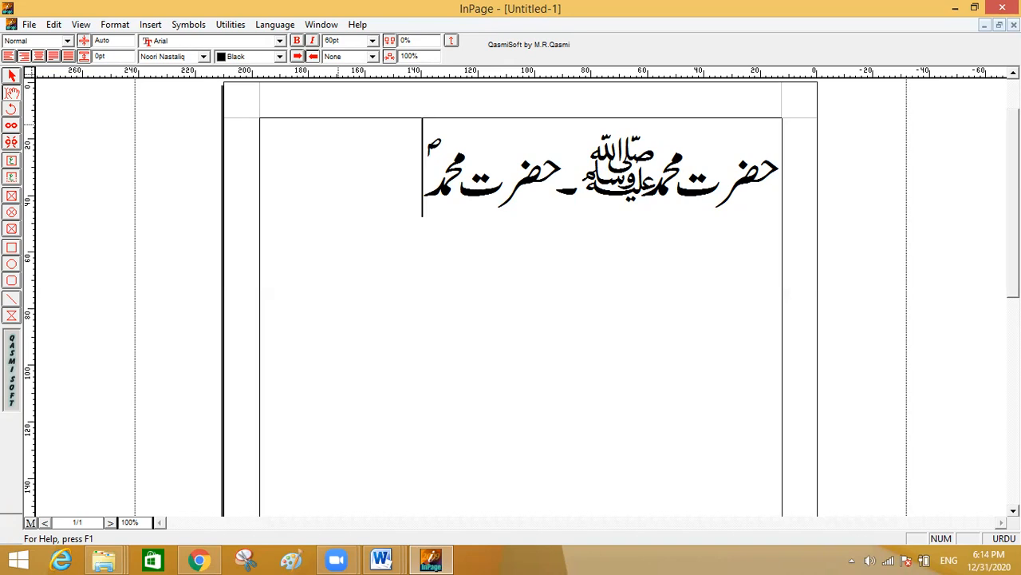
text(۔)
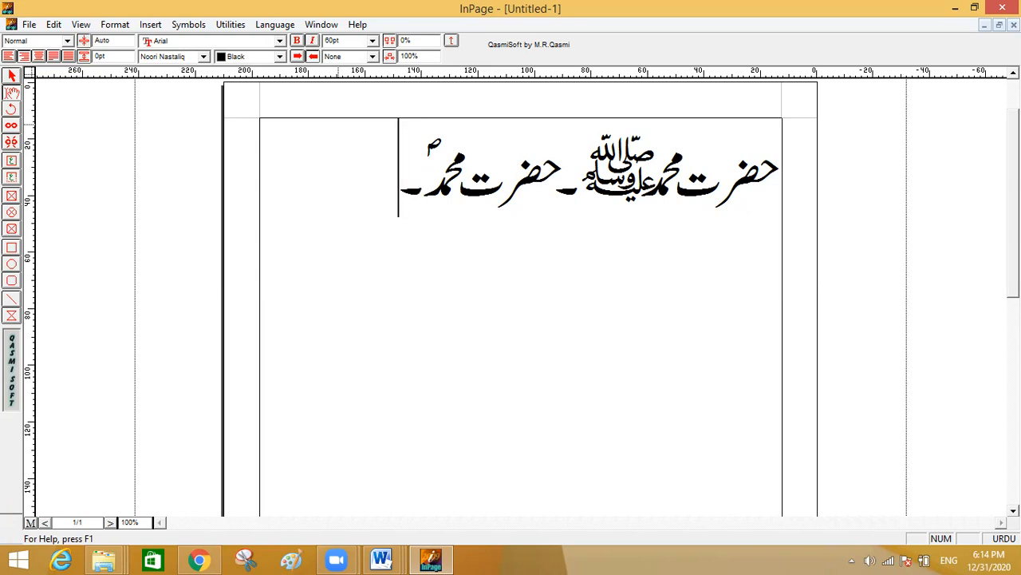
Step: Write "حضرت مُوسیٰ" after the first two phrases and place it on its own second line
text(حضر)
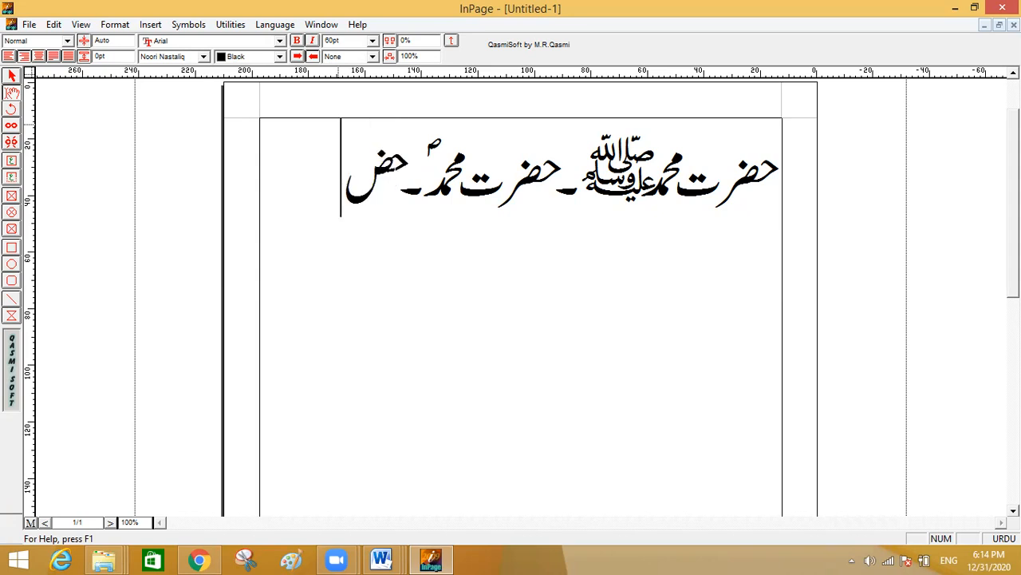
text(ت)
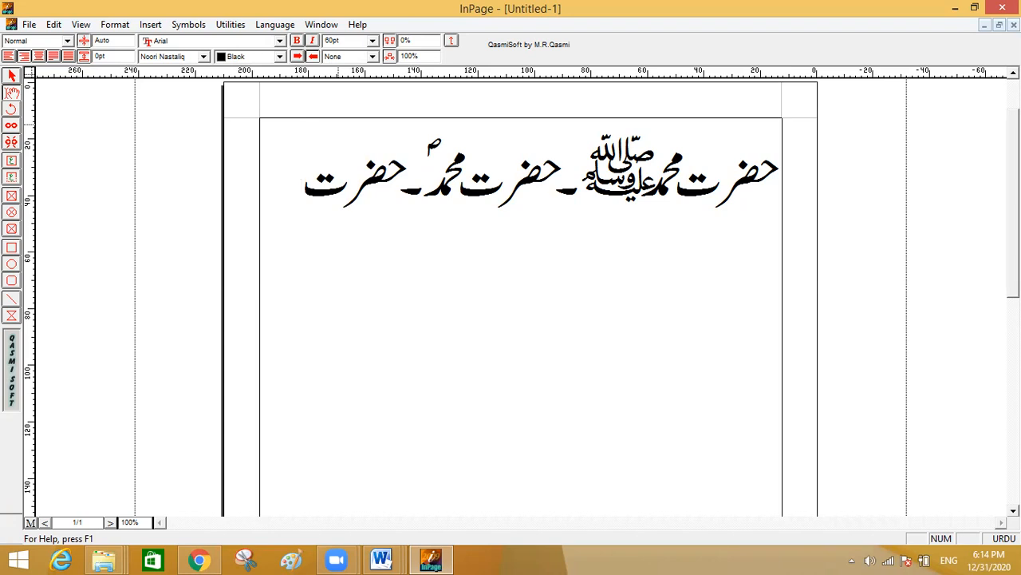
text( مُوس)
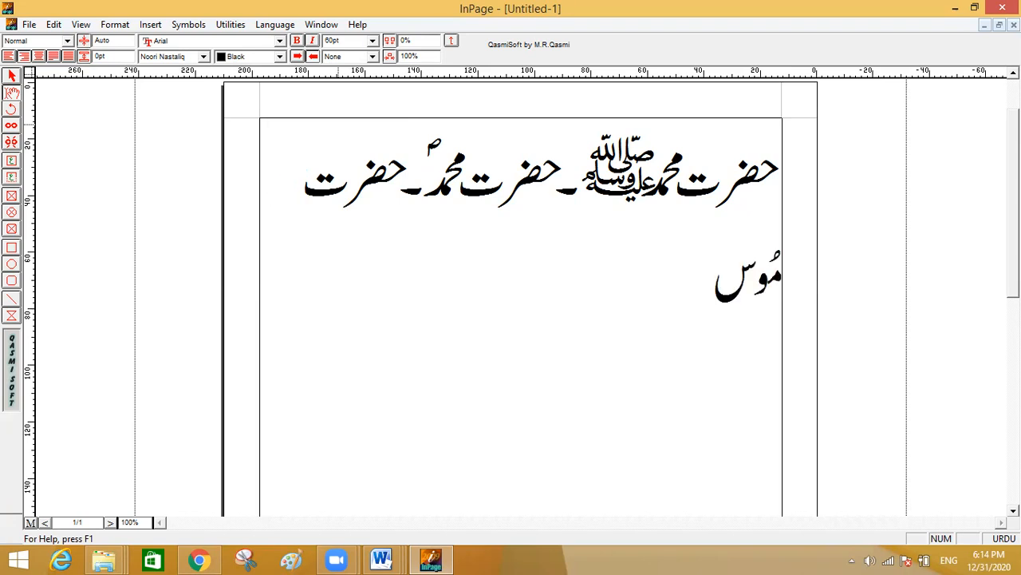
text(ل)
text(یٰ)
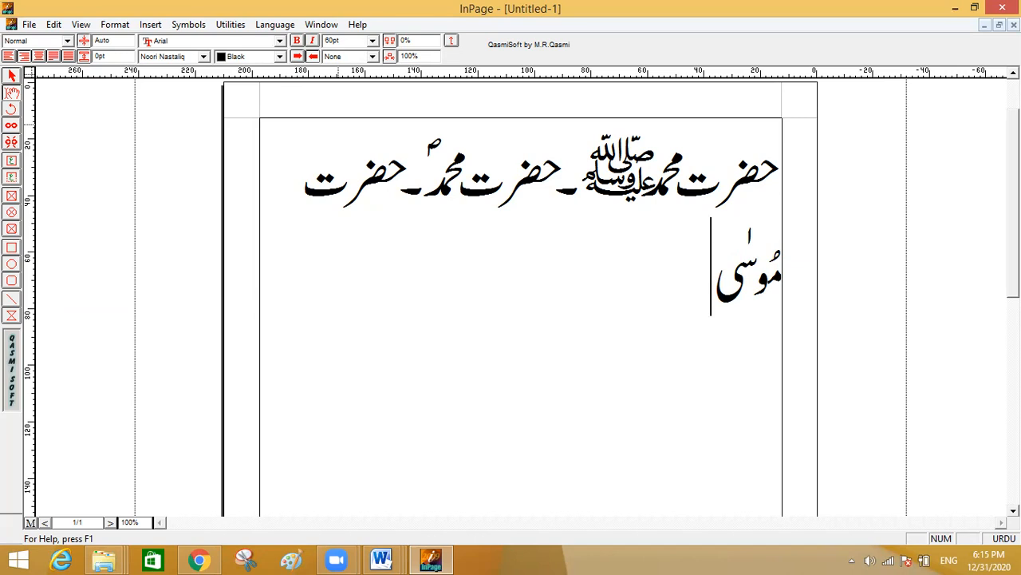
click(404, 192)
key(Return)
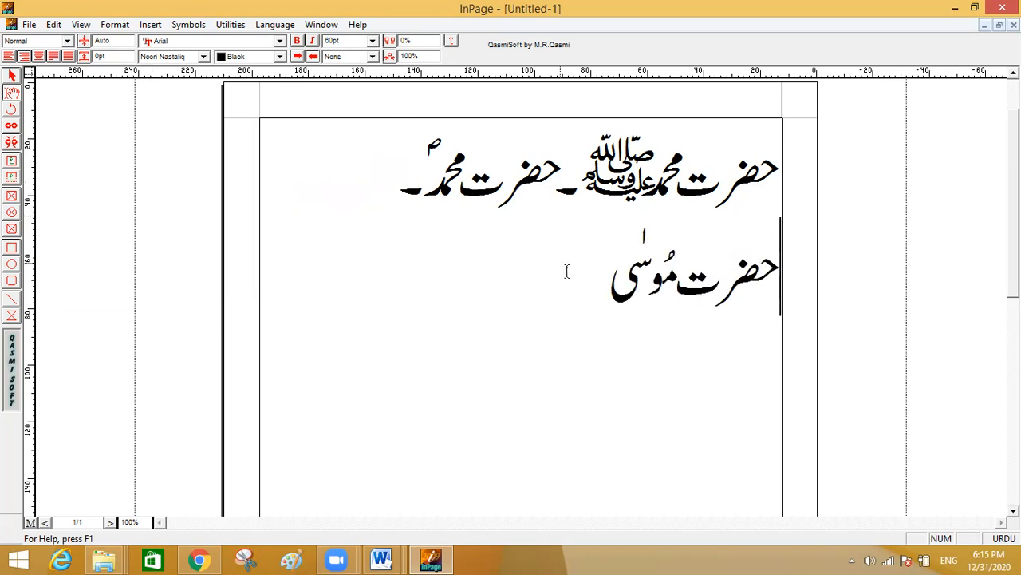
Step: Add the honorific sign "ؑ" and the Urdu full stop "۔" after "مُوسیٰ" on the second line
click(612, 288)
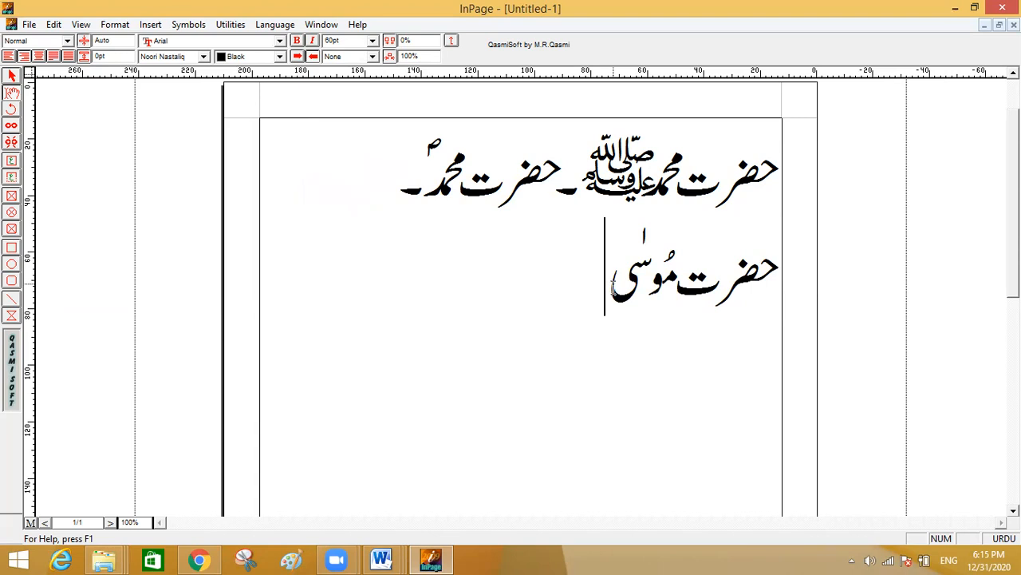
text(ؑ)
text(۔)
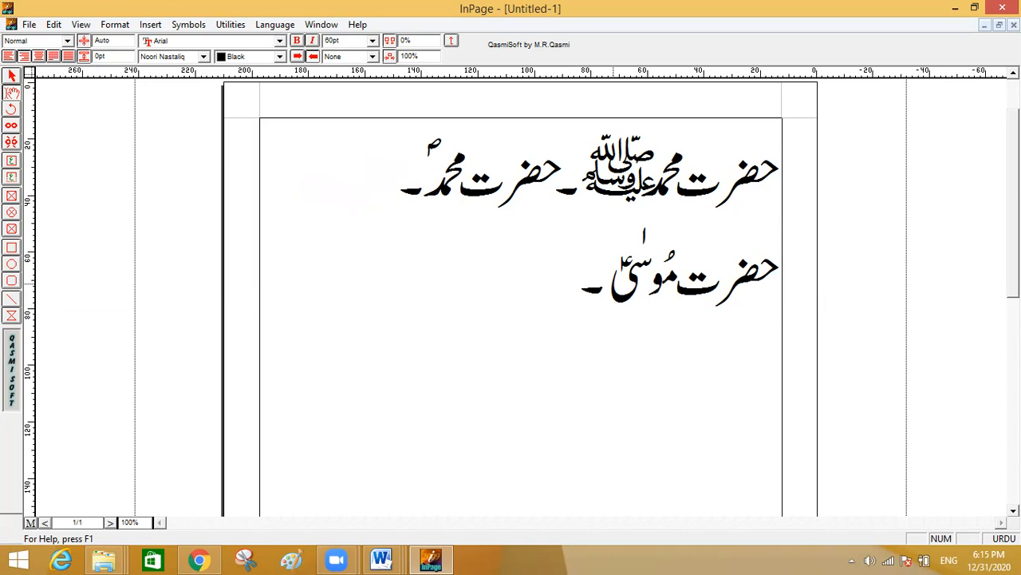
Step: Append "حضرت آدمؑ ۔" to the second line, including the madda and honorific sign, and begin a third line
text(حضرت)
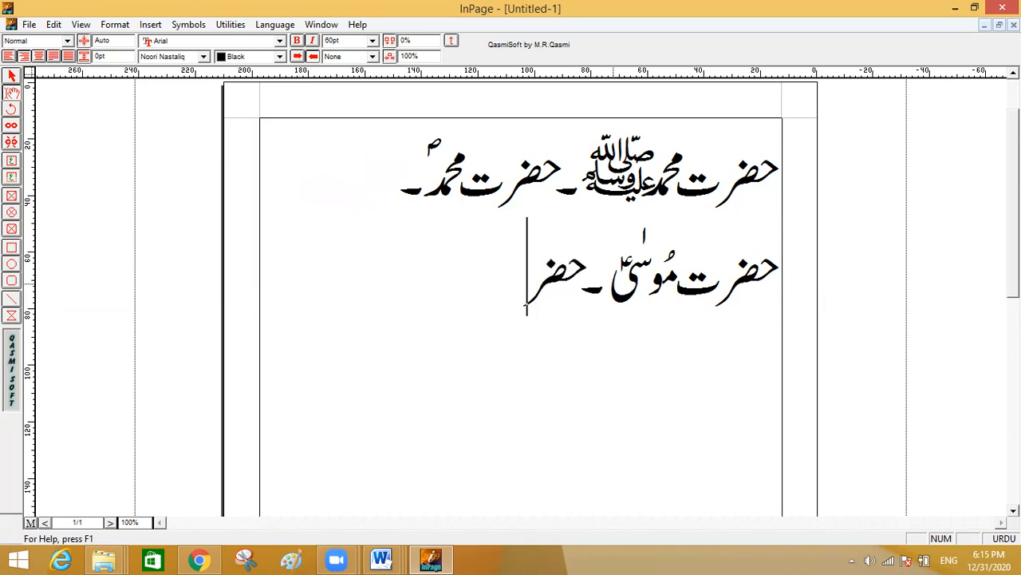
text(ا)
text(ٓ)
text(دم)
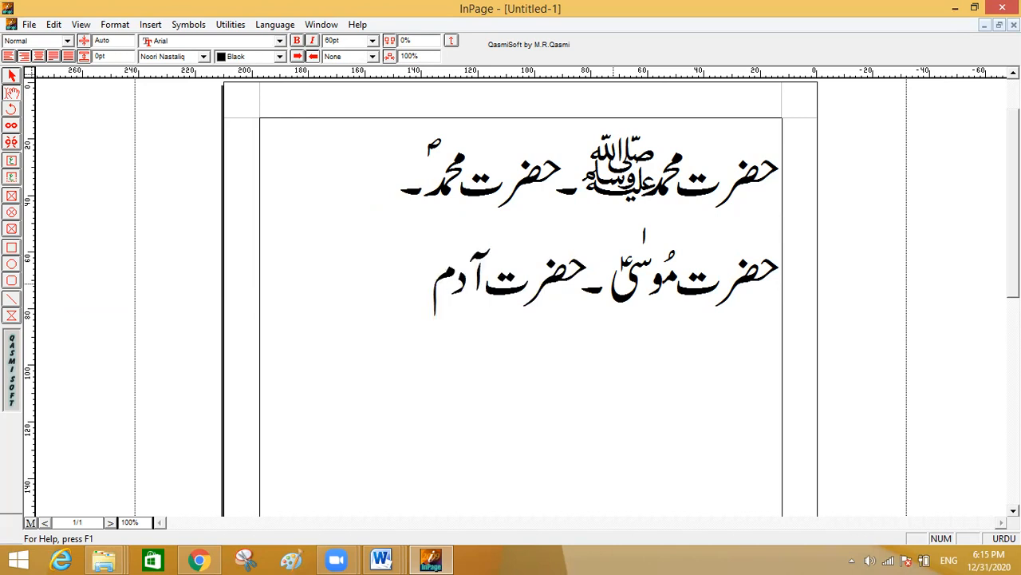
text(ؑ)
text(۔)
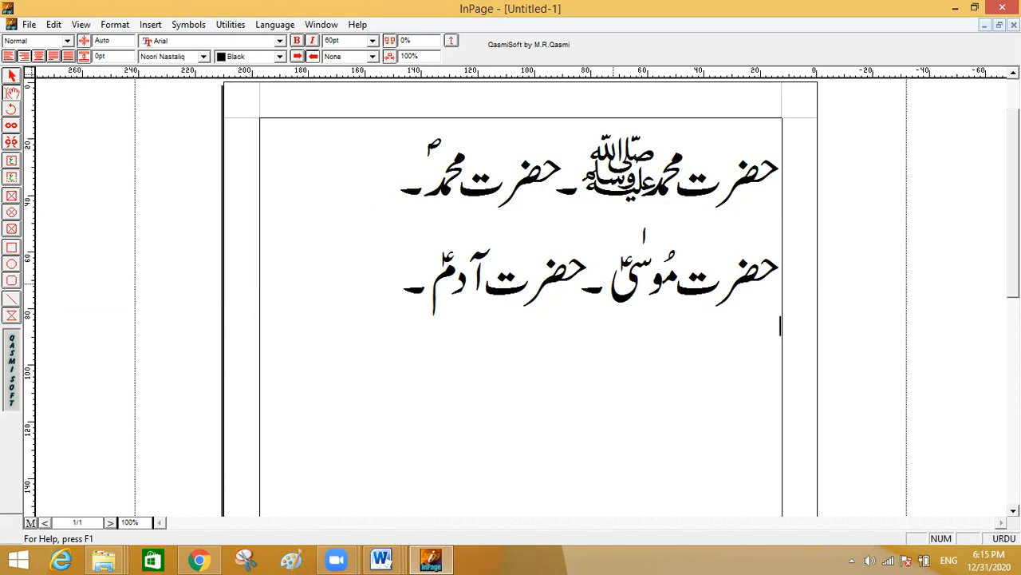
Step: Write "حضرت ابراہیمؑ ۔" with its honorific sign and Urdu full stop on the third line
text(حضرت ابراہیم)
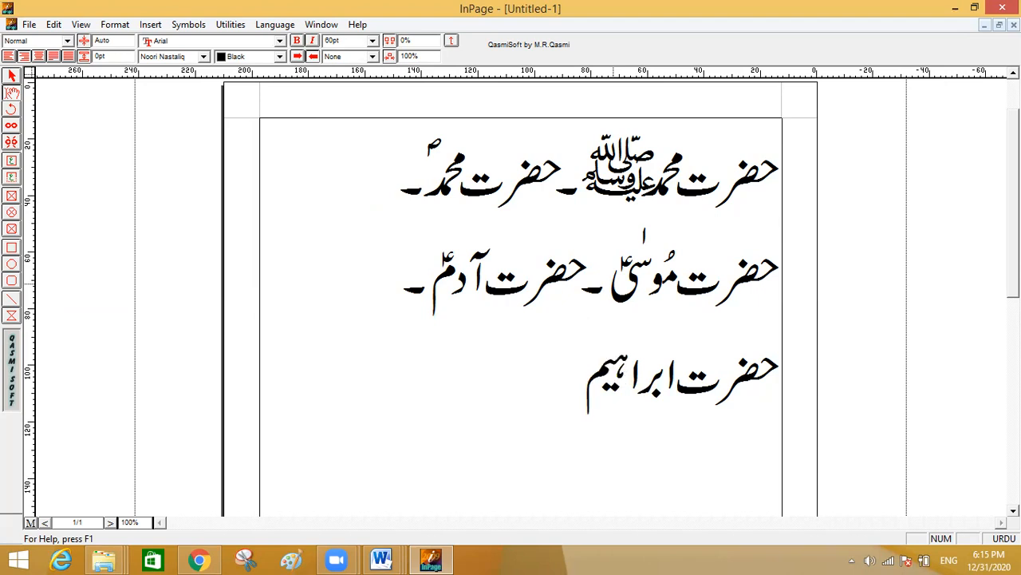
text(ؑ)
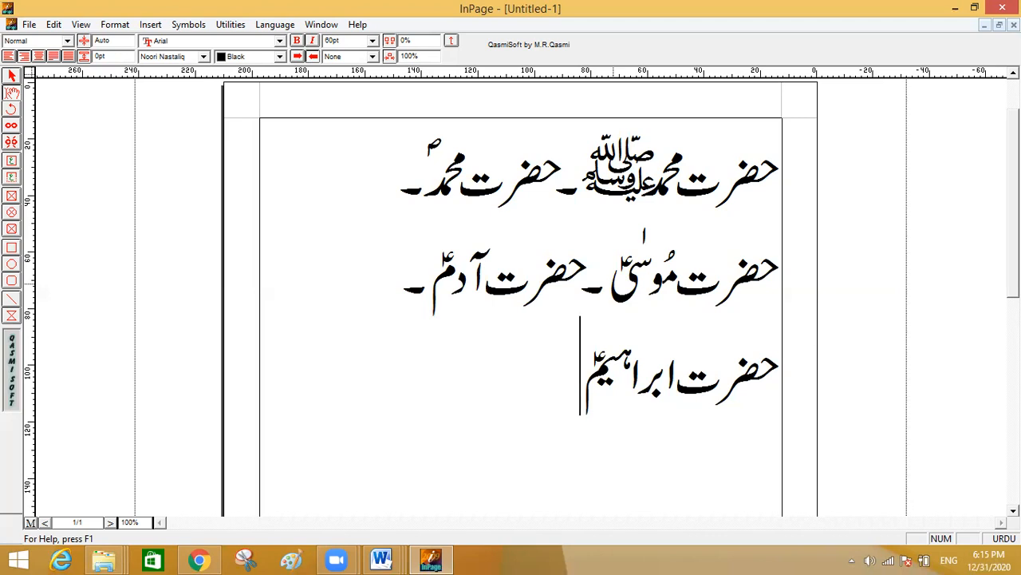
text(۔)
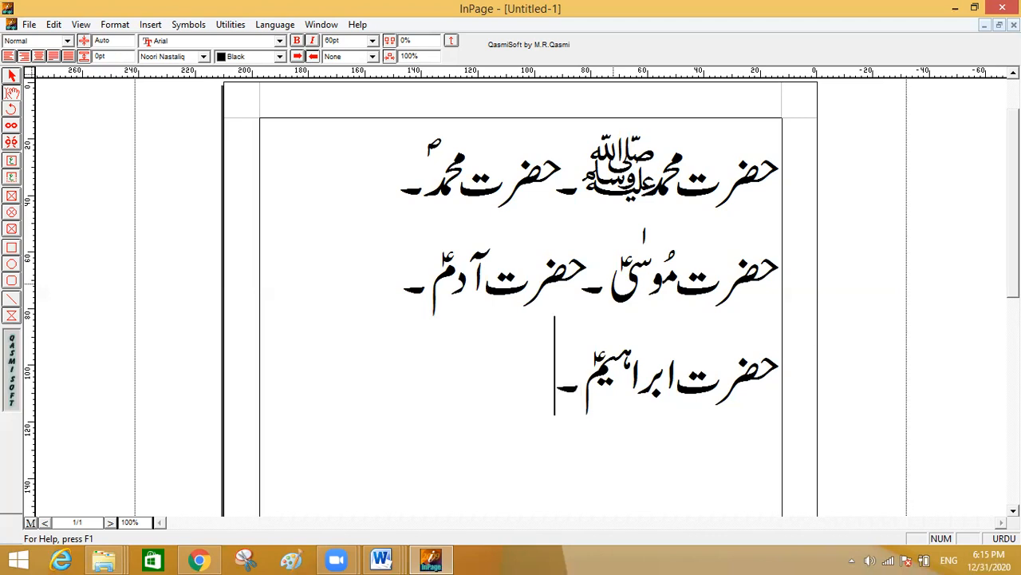
Step: Append "حضرت جبرائیلؑ" with the hamza and honorific sign to the third line
text( حضرت)
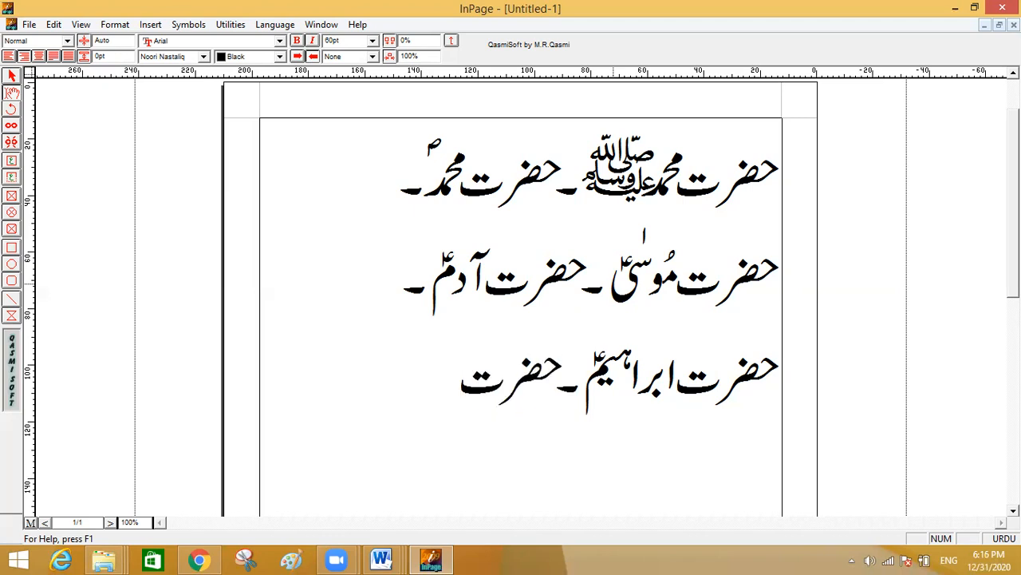
text( جبرا)
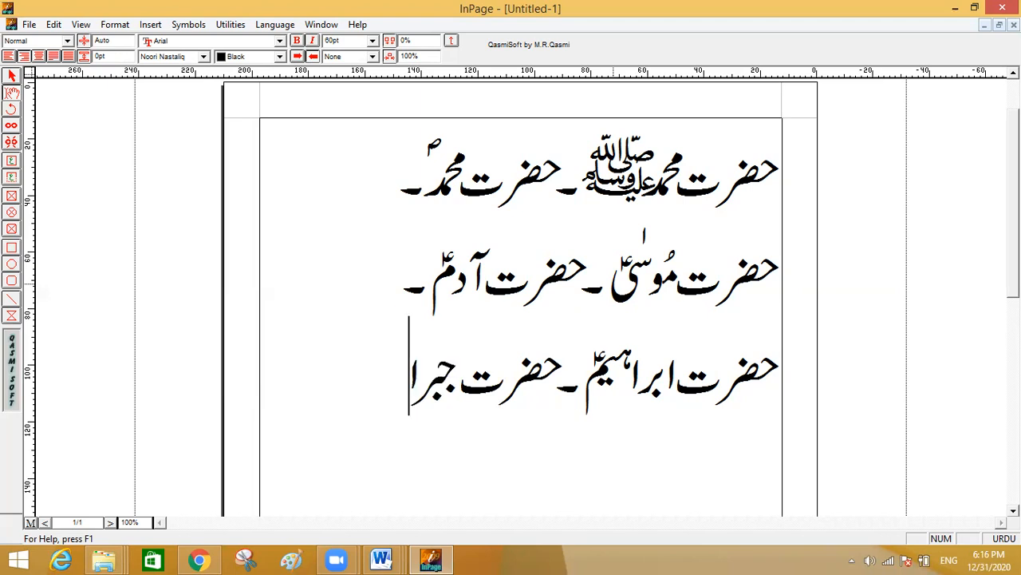
text(ء)
text(یل)
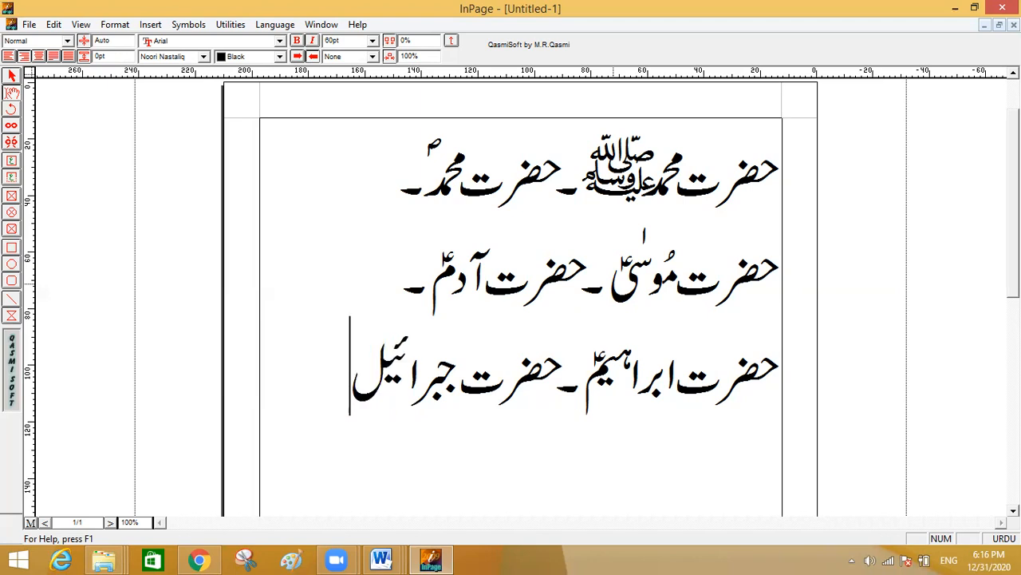
text(ؑ)
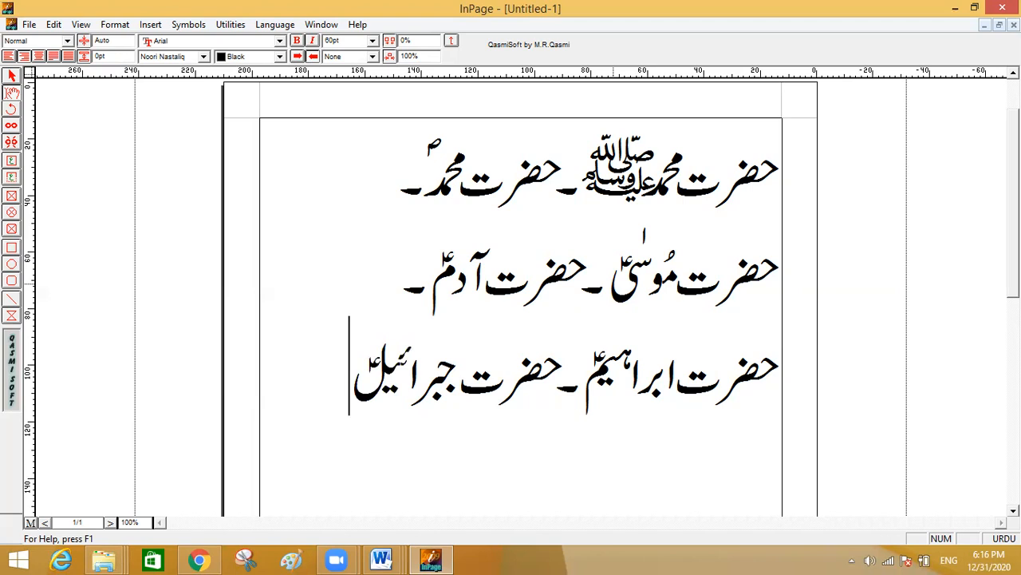
Step: Write "حضرت ابُو بکرؓ۔" on a fourth line, including the pesh, honorific sign and Urdu full stop
key(Return)
text(حضر)
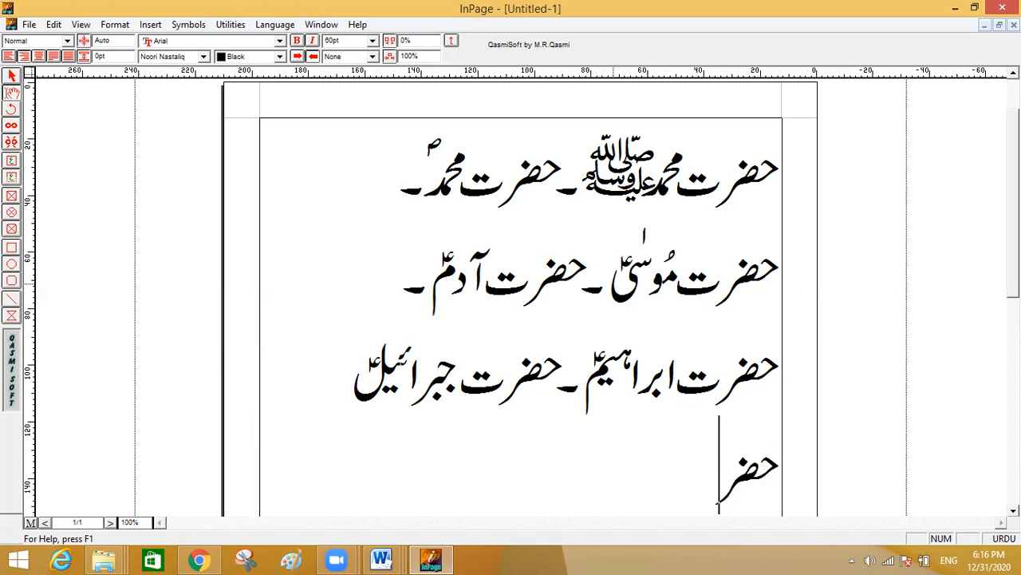
text(ت ا)
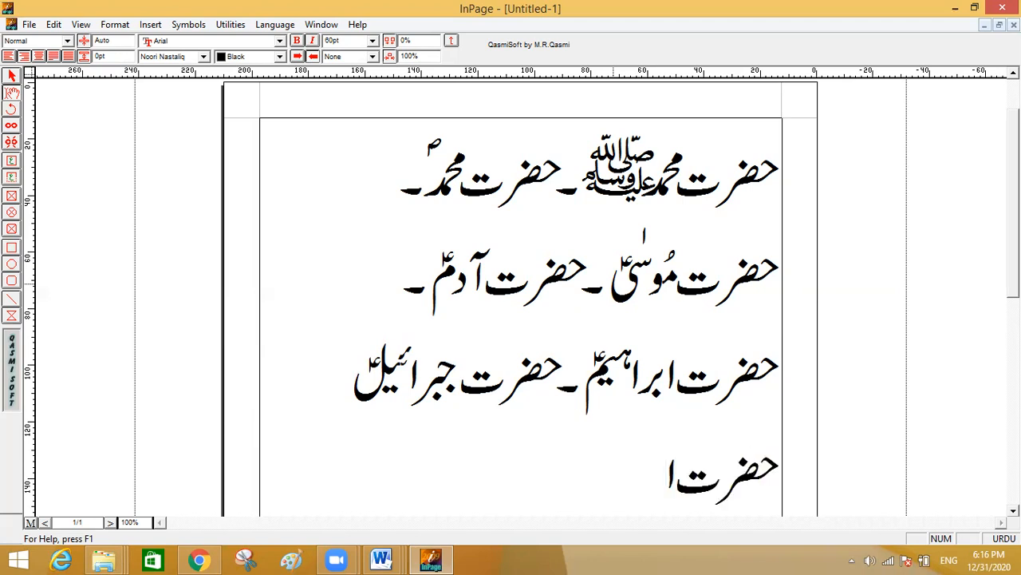
text(بُو بکر)
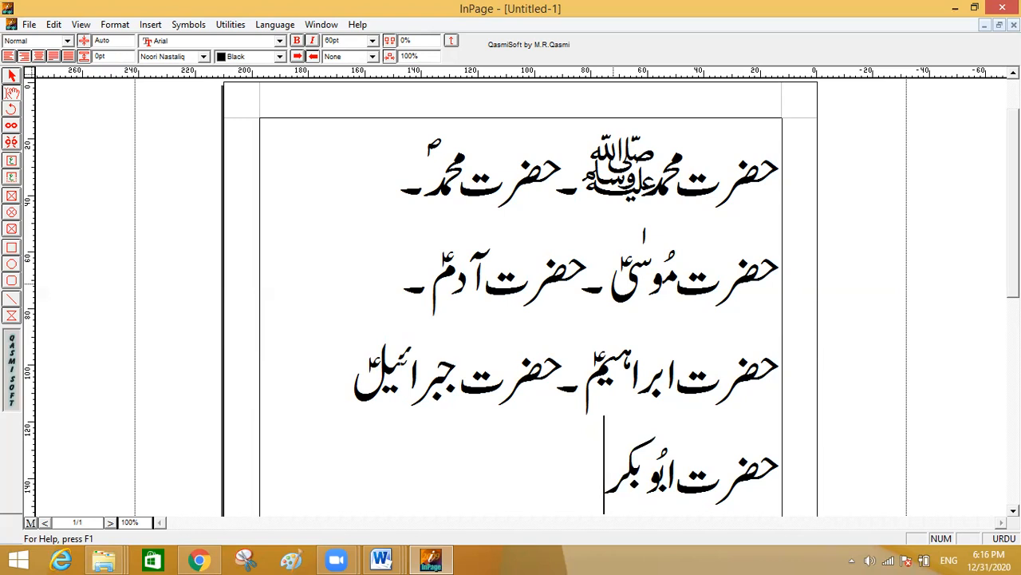
text(ؓ۔)
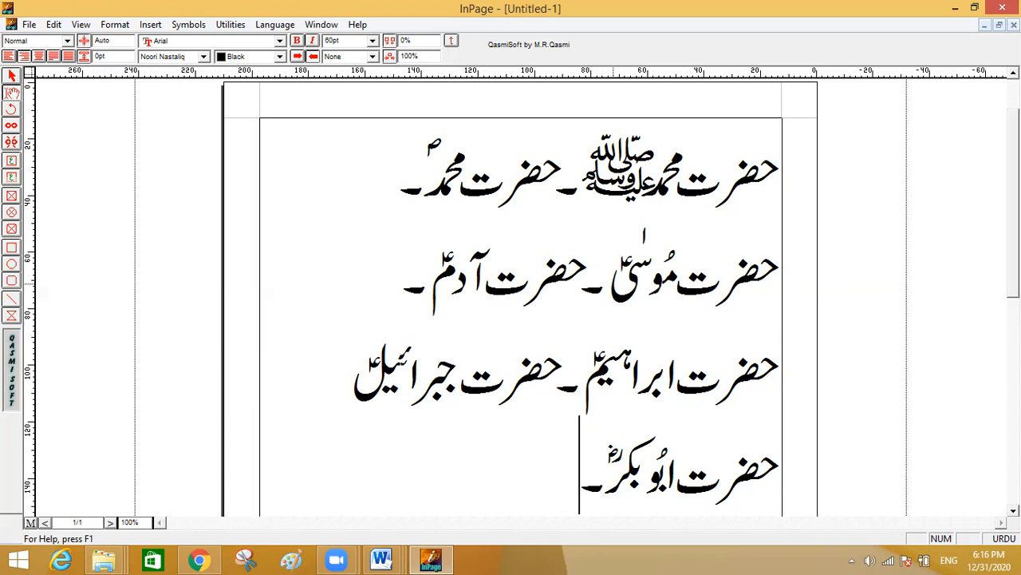
Step: Append "حضرت عُمرؓ" to the fourth line, with the pesh and the honorific sign "ؓ"
text(حضرت)
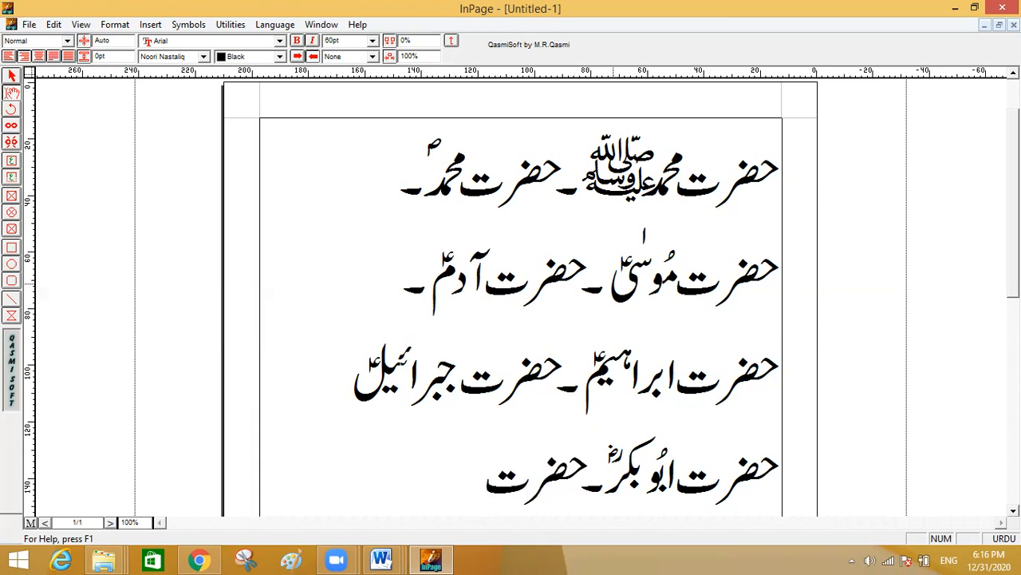
text( ع)
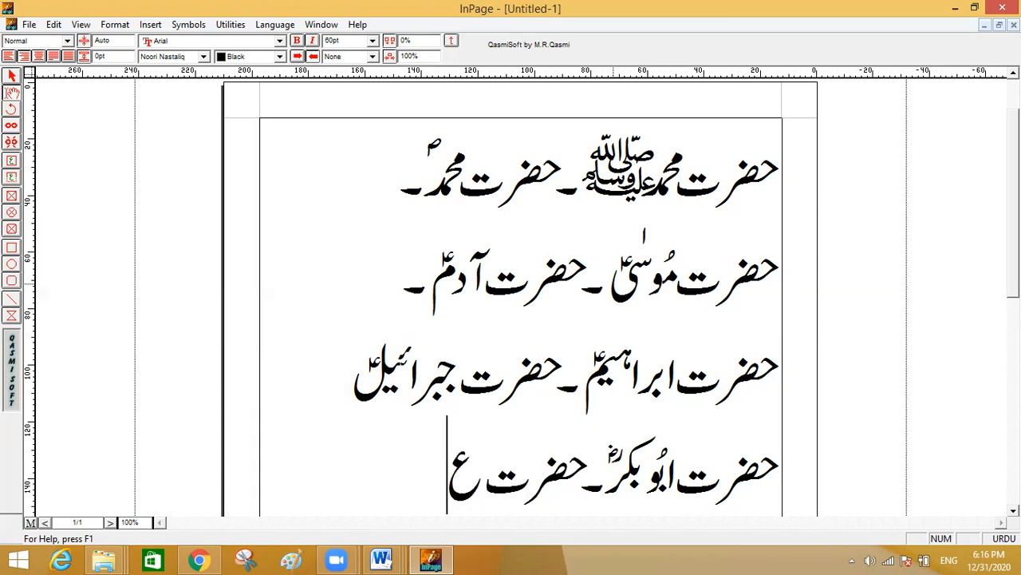
text(ُمر)
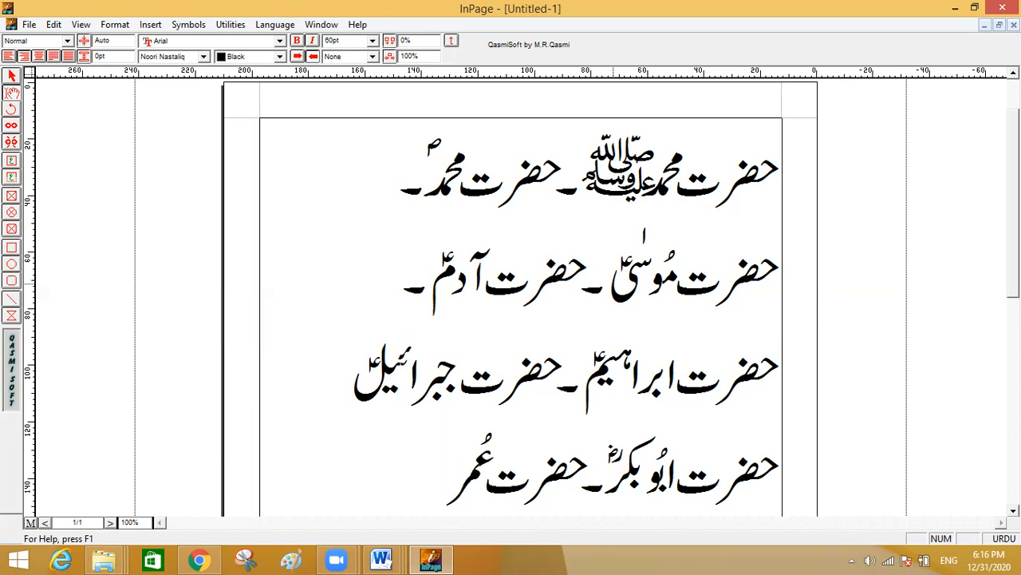
text(ؑ)
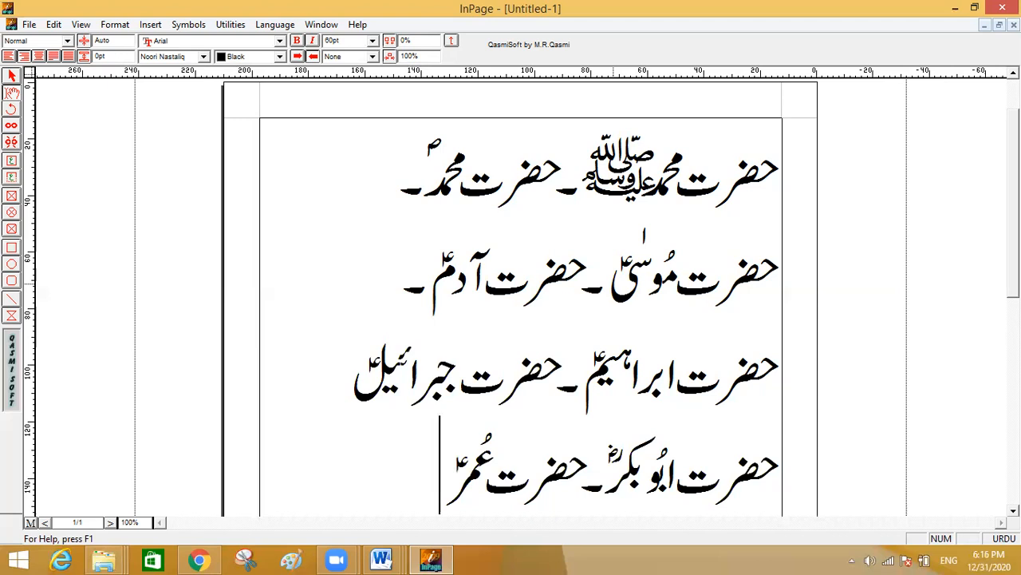
key(BackSpace)
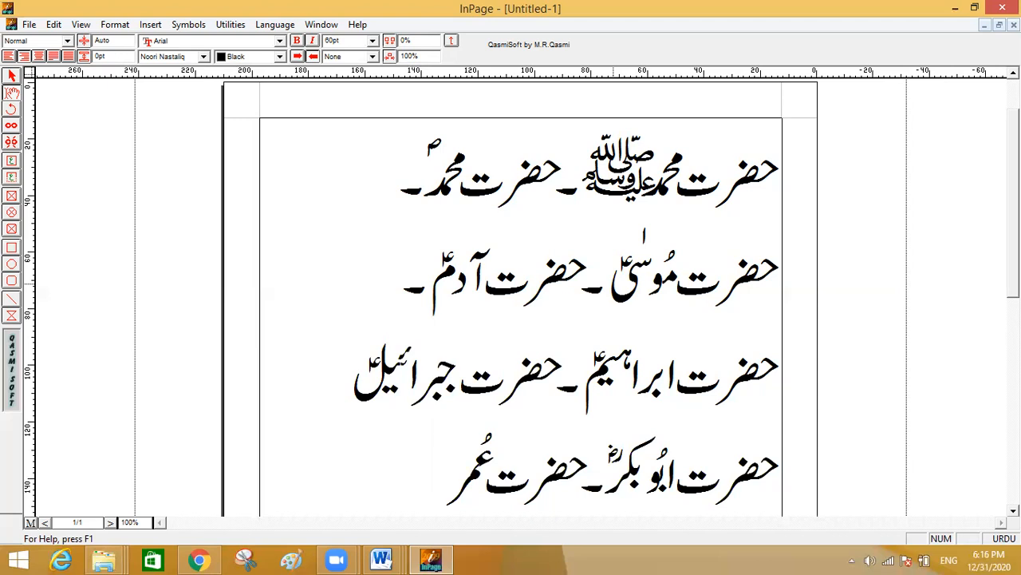
text(ؓ)
Step: Start a fifth line with the word "حضرت"
key(Return)
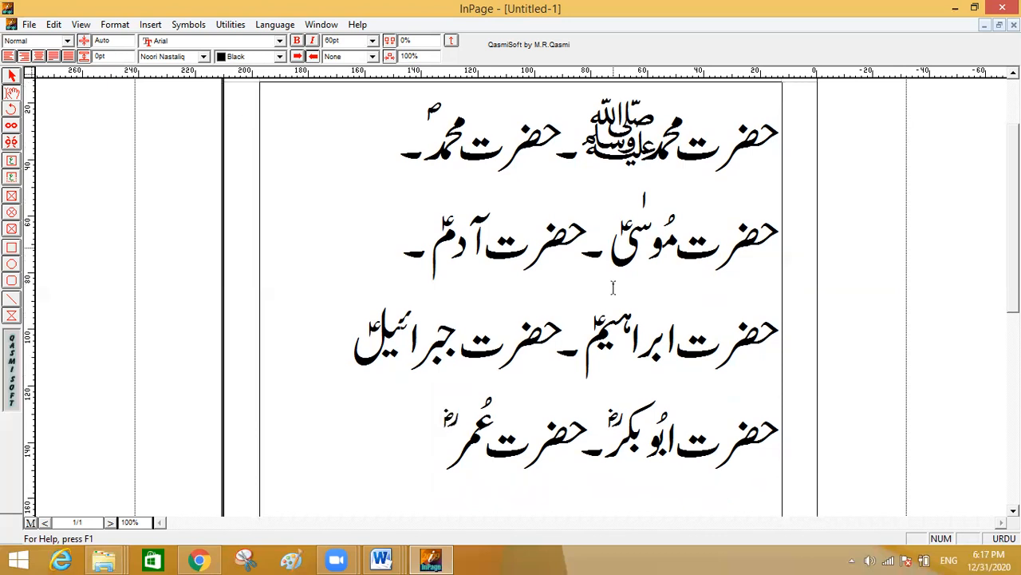
text(حضرت)
key(BackSpace)
key(BackSpace)
text(ضرت)
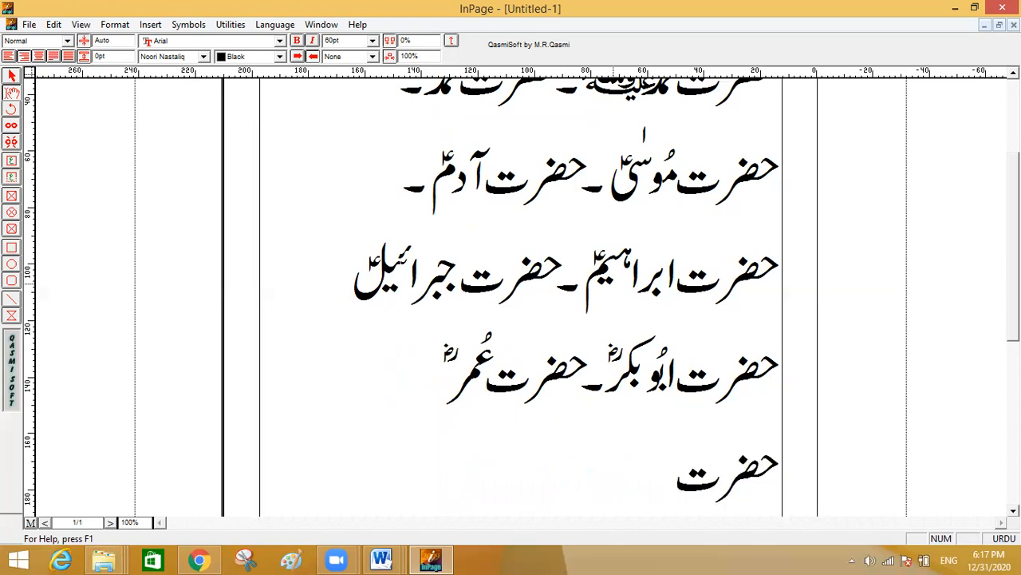
Step: Add "عُثمانؓ۔" after "حضرت" on the fifth line, including the pesh, honorific sign and Urdu full stop
text( ع)
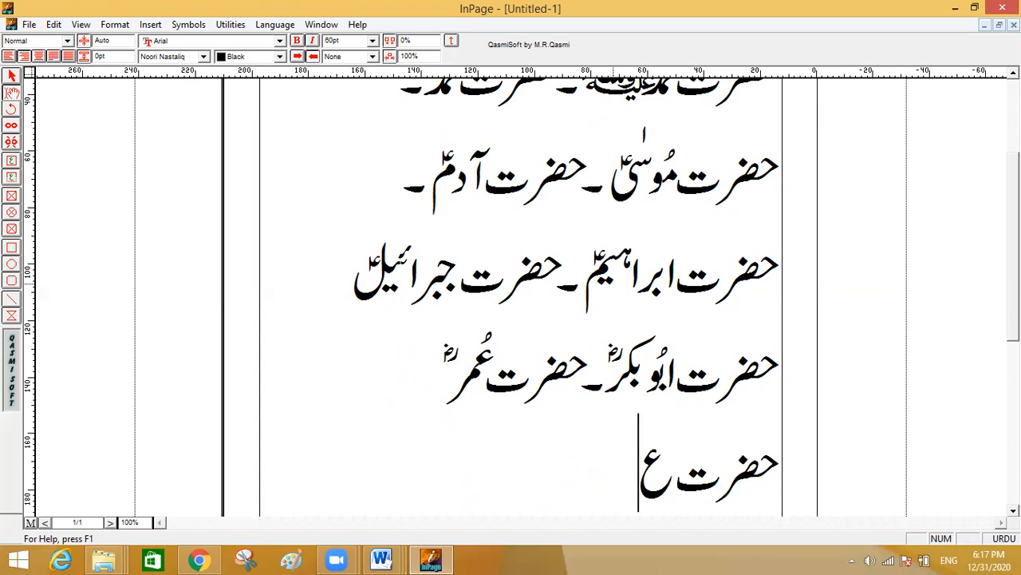
text(ُش)
key(BackSpace)
text(ش)
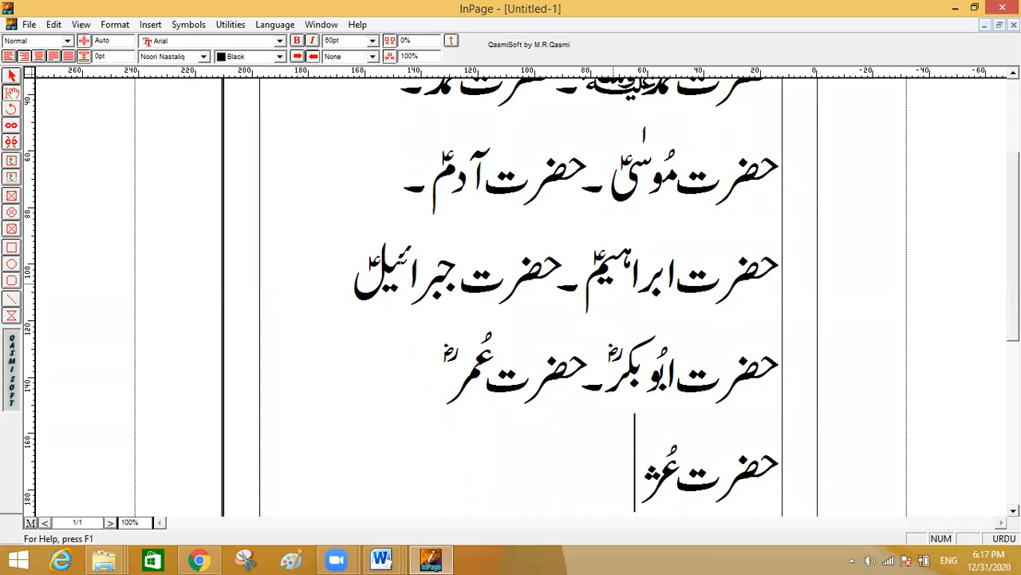
key(BackSpace)
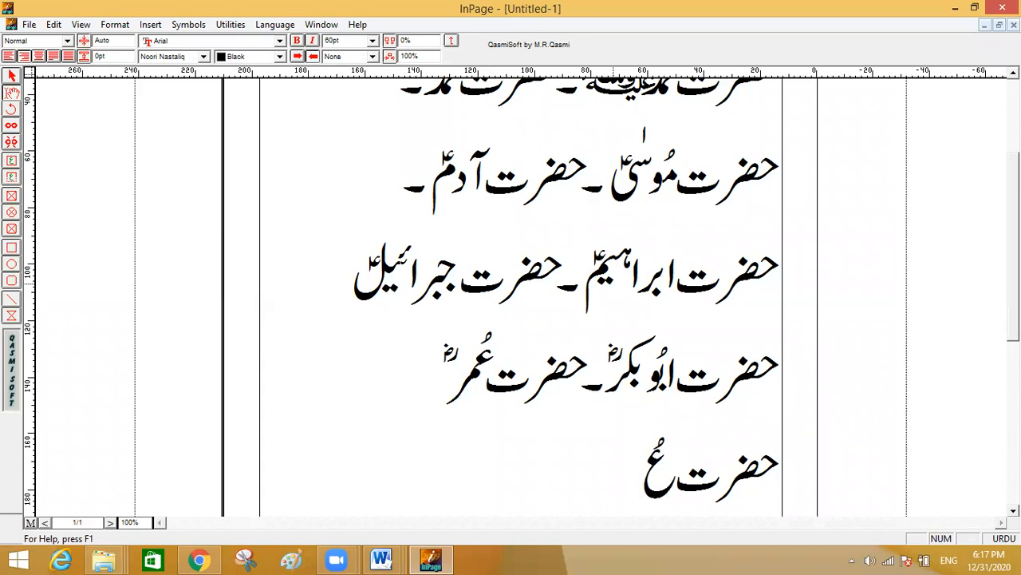
text(چ)
key(BackSpace)
text(شم)
text(ان)
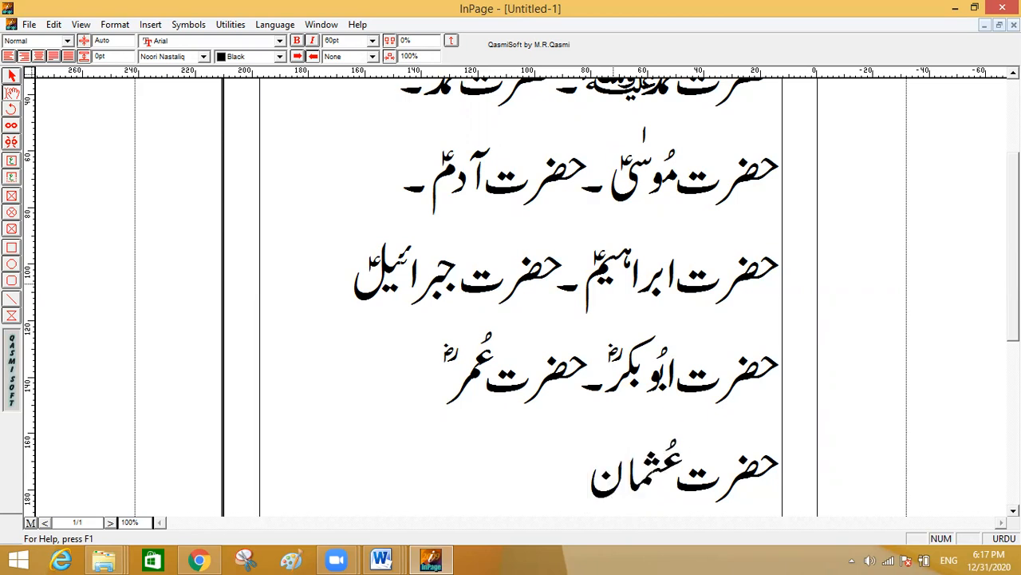
text(ؓ۔)
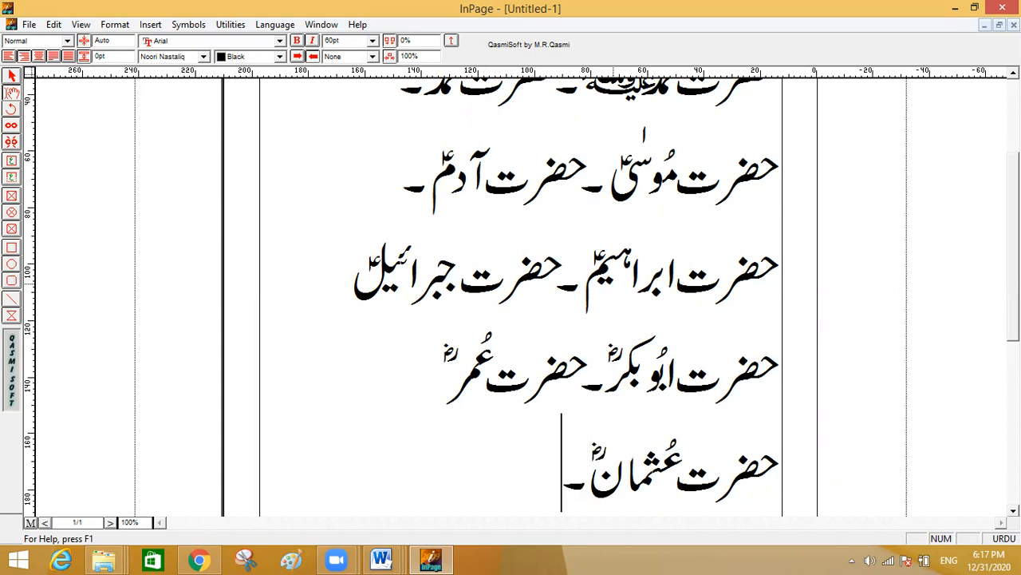
Step: Append "حضرت علیؓ" with its honorific sign to the fifth line
text(حضر)
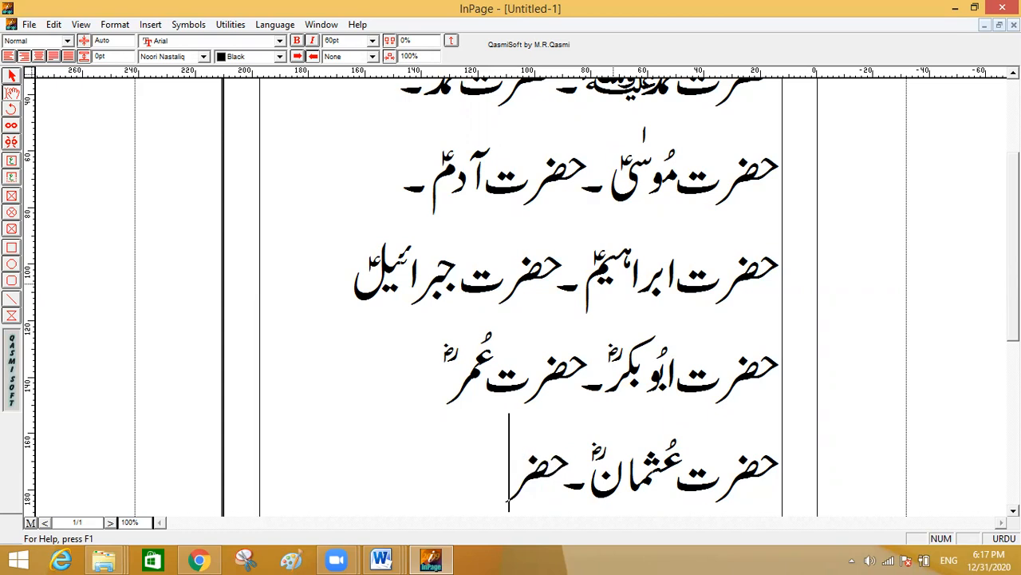
text(ت ع)
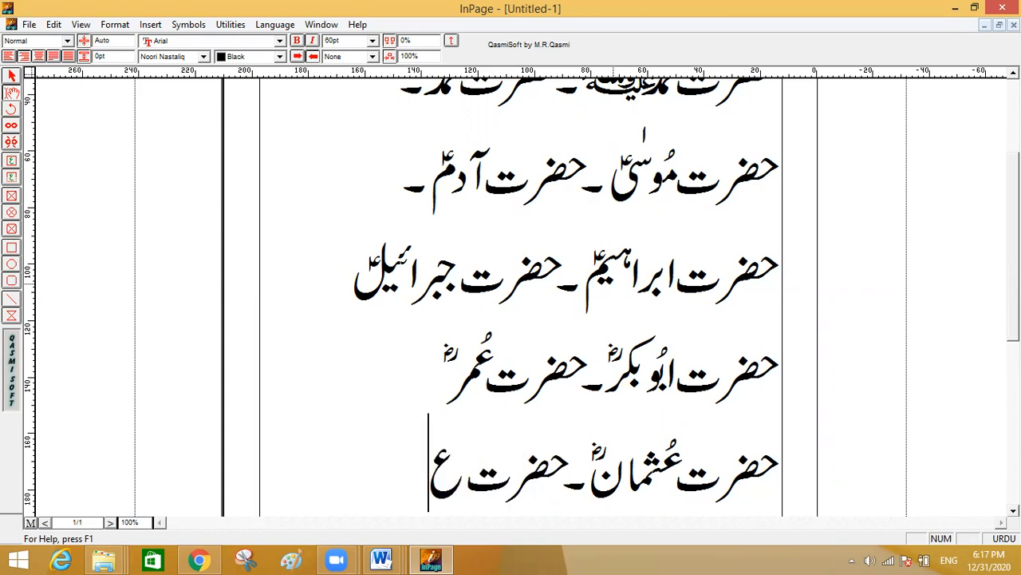
text(لی)
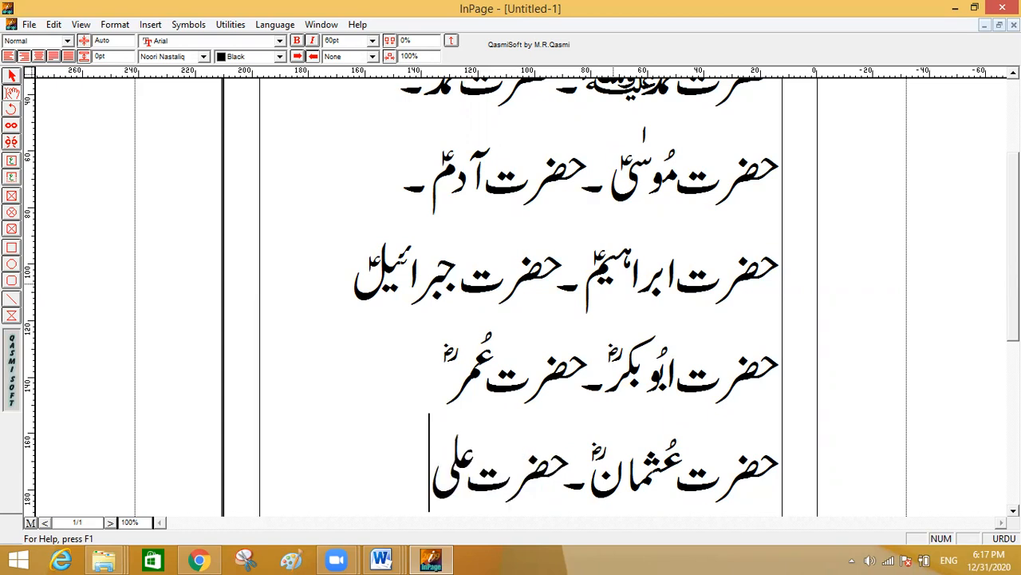
text(ؓ)
Step: Write "حضرت بابا فریدؒ" with the honorific sign "ؒ" on a sixth line
key(Return)
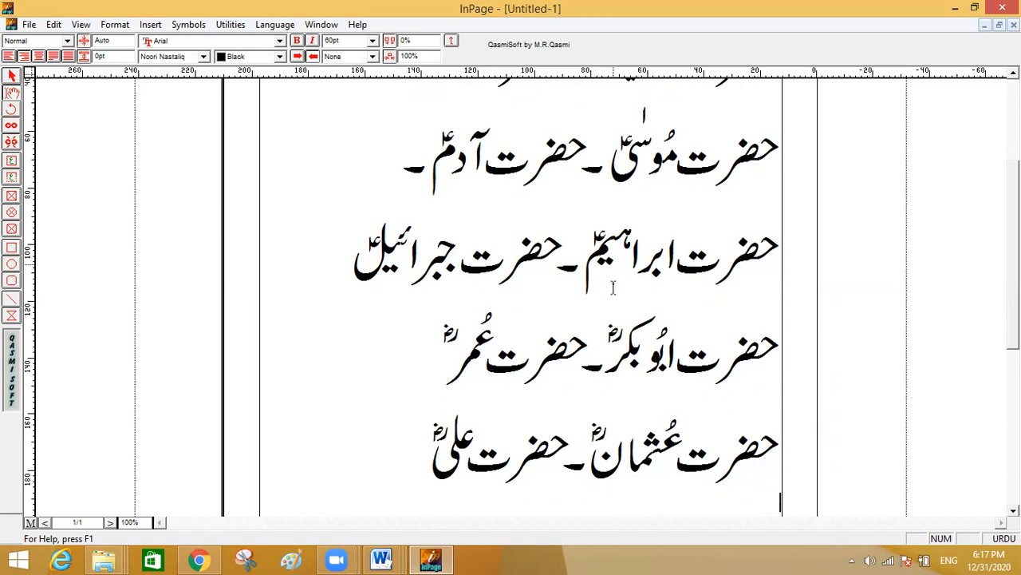
text(ح)
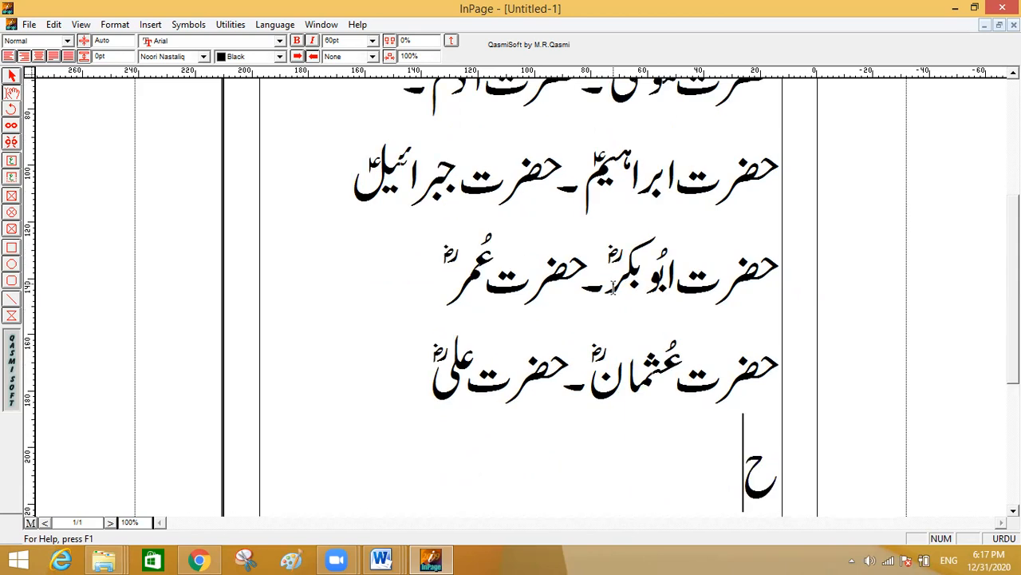
text(ضرت)
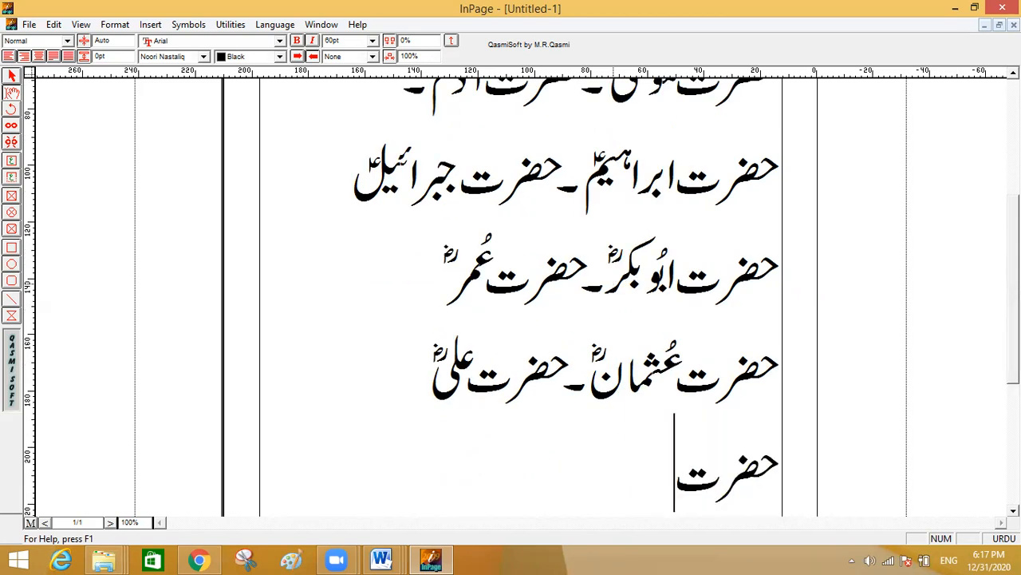
text( بابا)
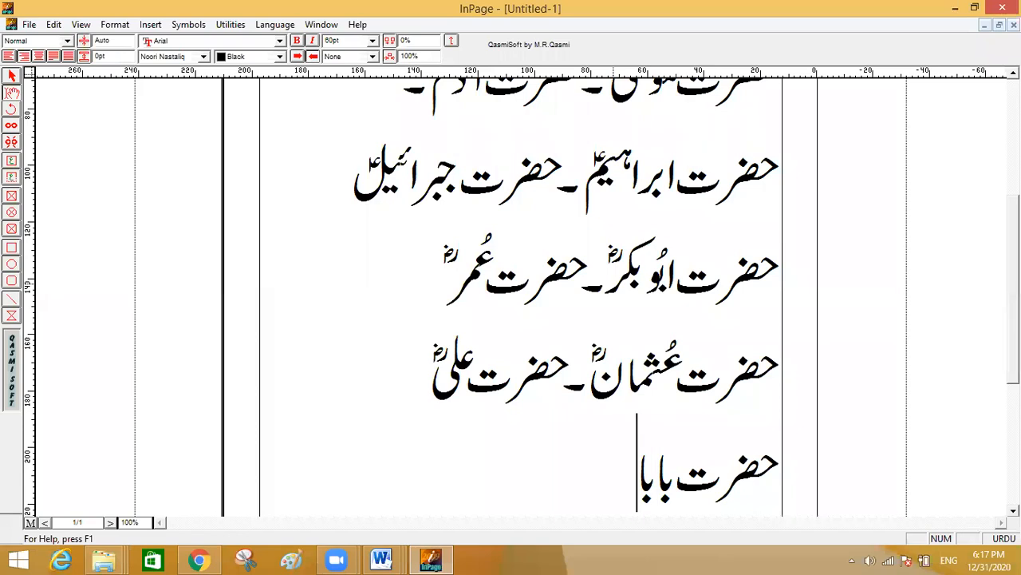
text(فرید)
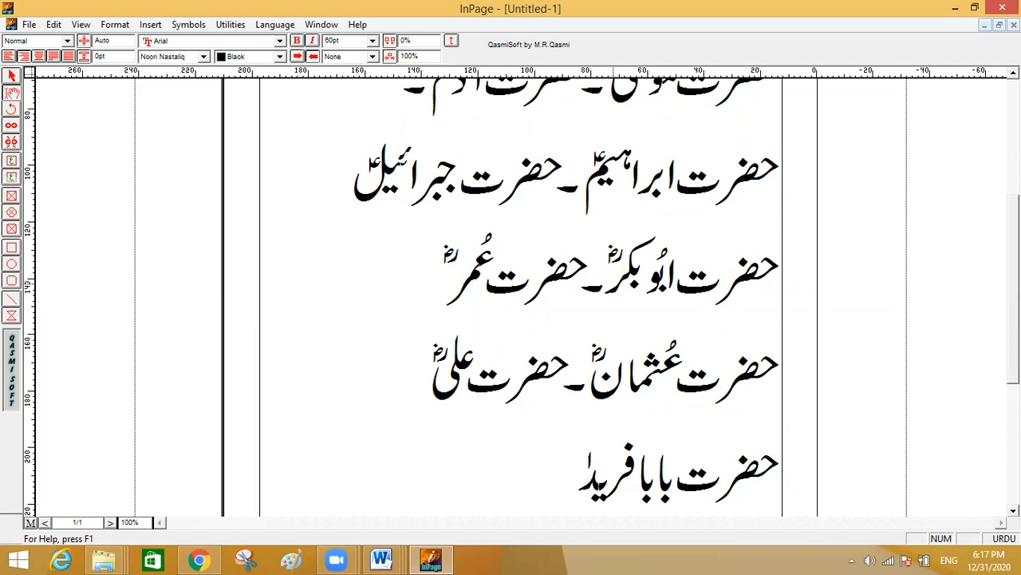
text(ؒ)
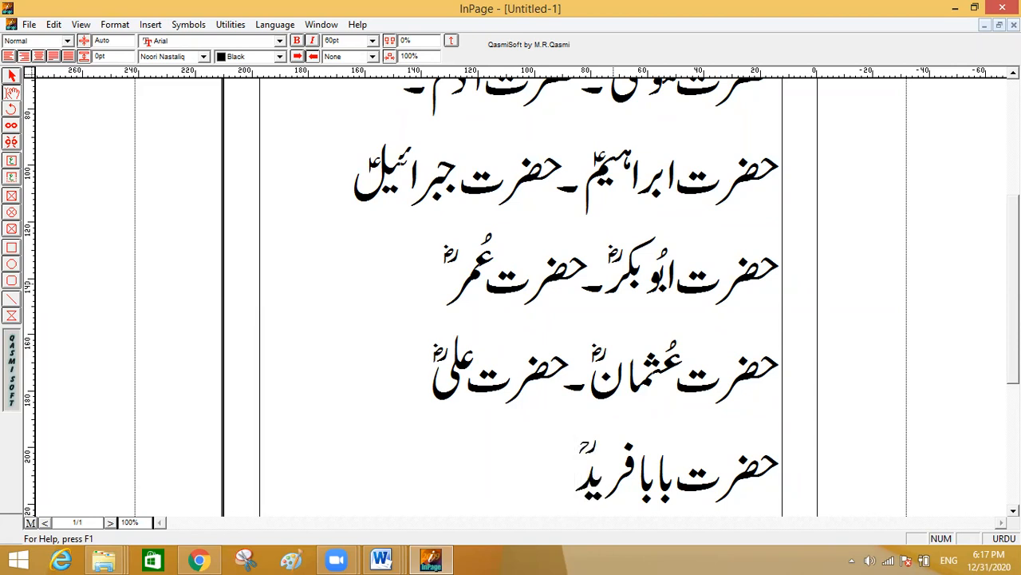
Step: Add the Urdu full stop "۔" and "حضرت داتا گنج بخشؒ" with its honorific sign to the sixth line
text(۔حض)
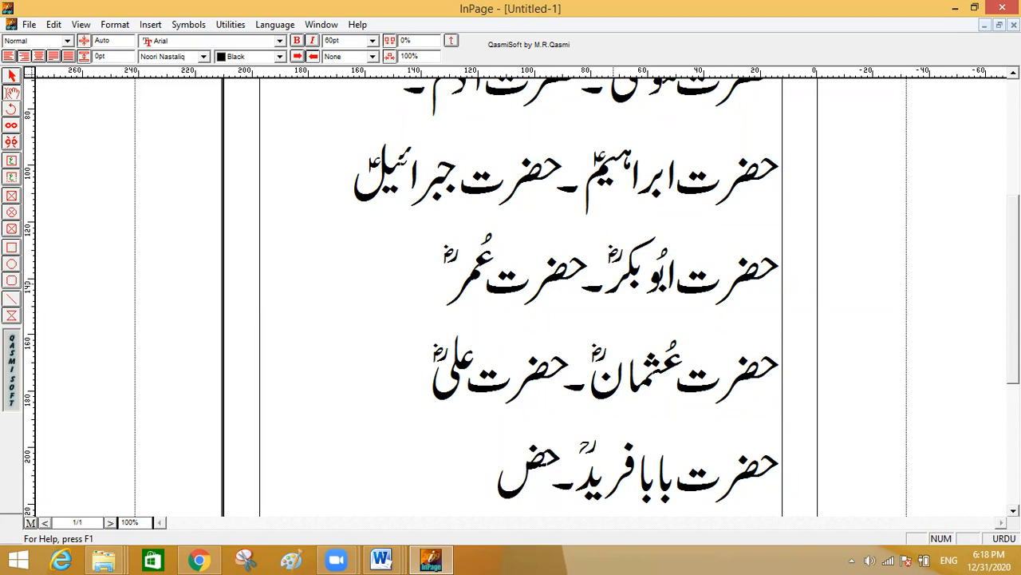
text(رت)
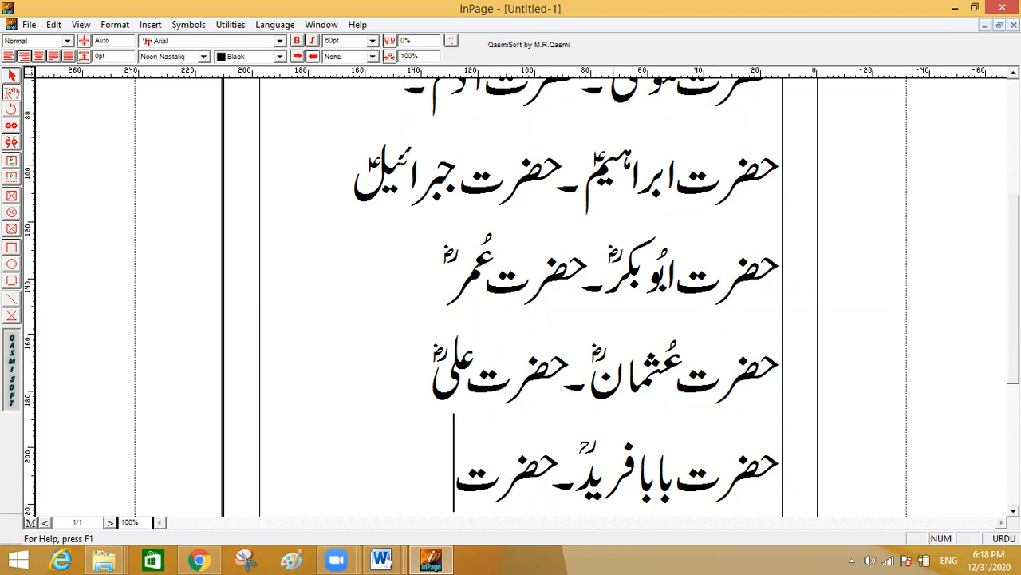
text( داتا)
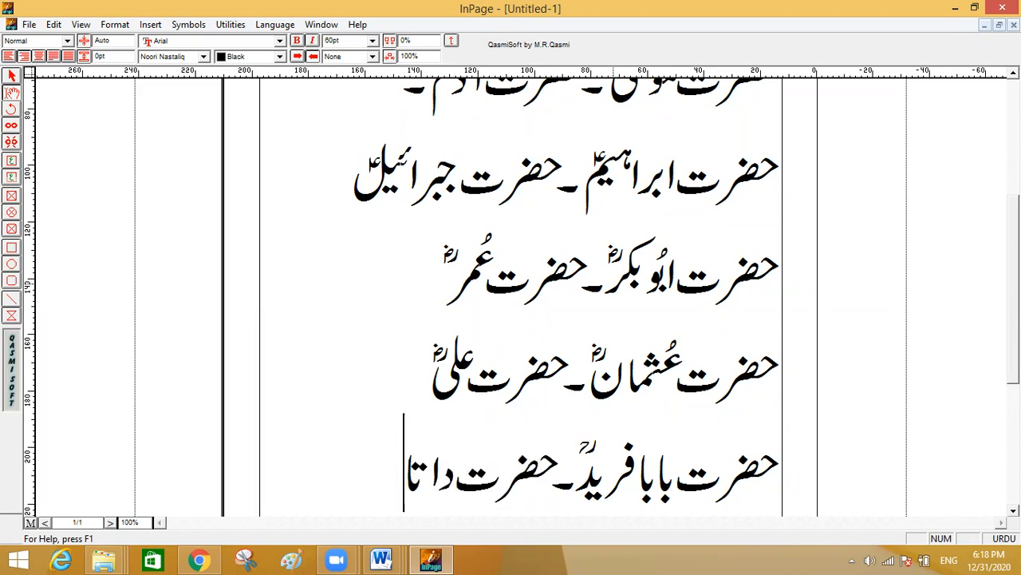
text( گن)
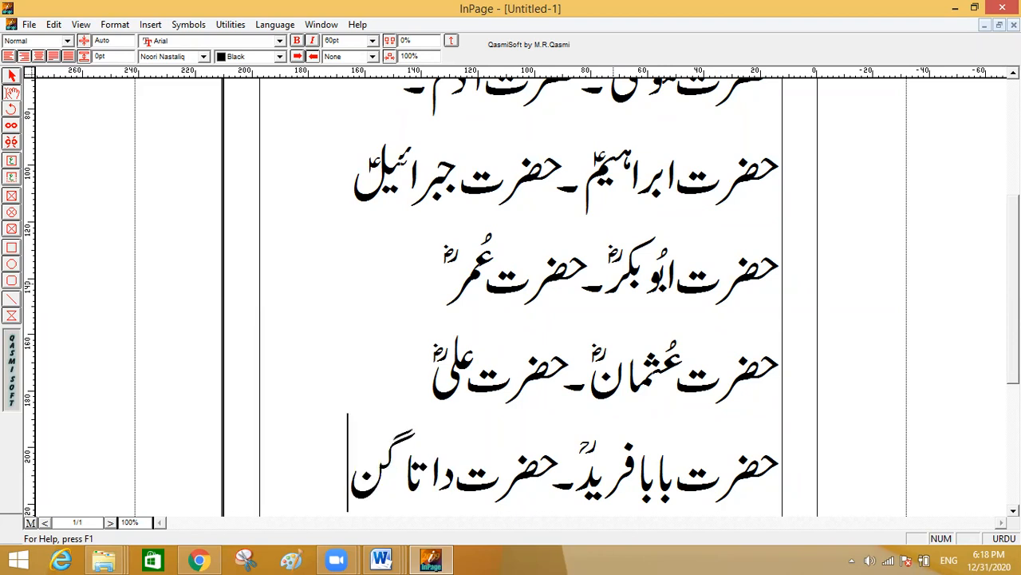
text(گ)
key(BackSpace)
text(ج بد)
key(BackSpace)
text(ک)
key(BackSpace)
text(خ)
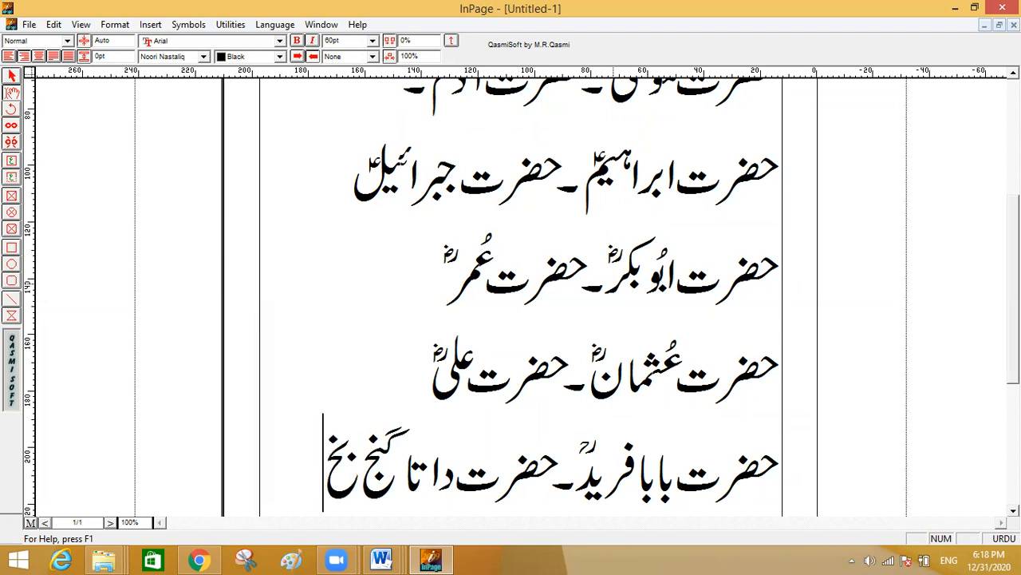
text(ش)
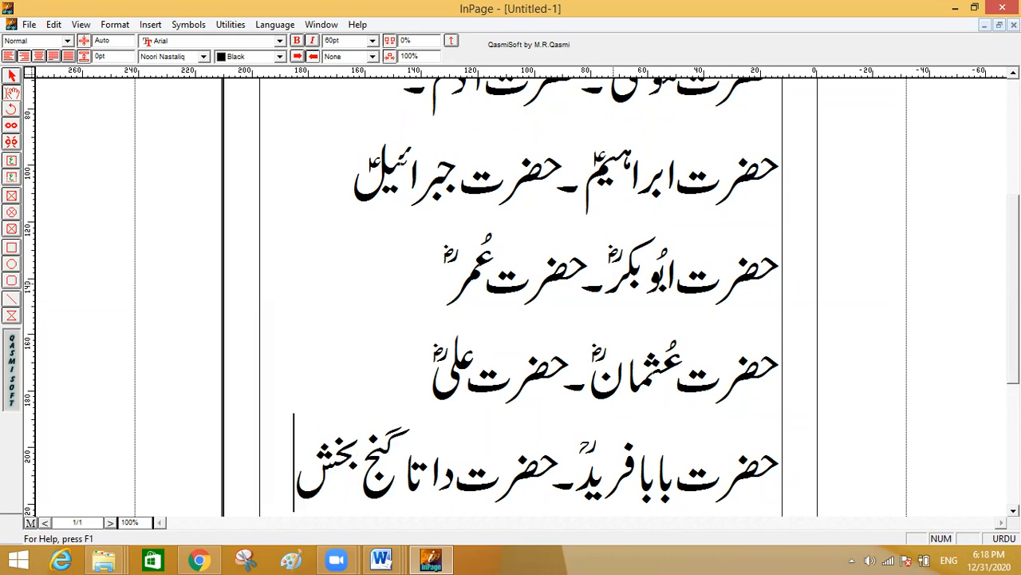
text(ؒ)
Step: Switch to the "Inpage file" document in Microsoft Word and go to the Urdu passage on page 10
mouse_move(381, 559)
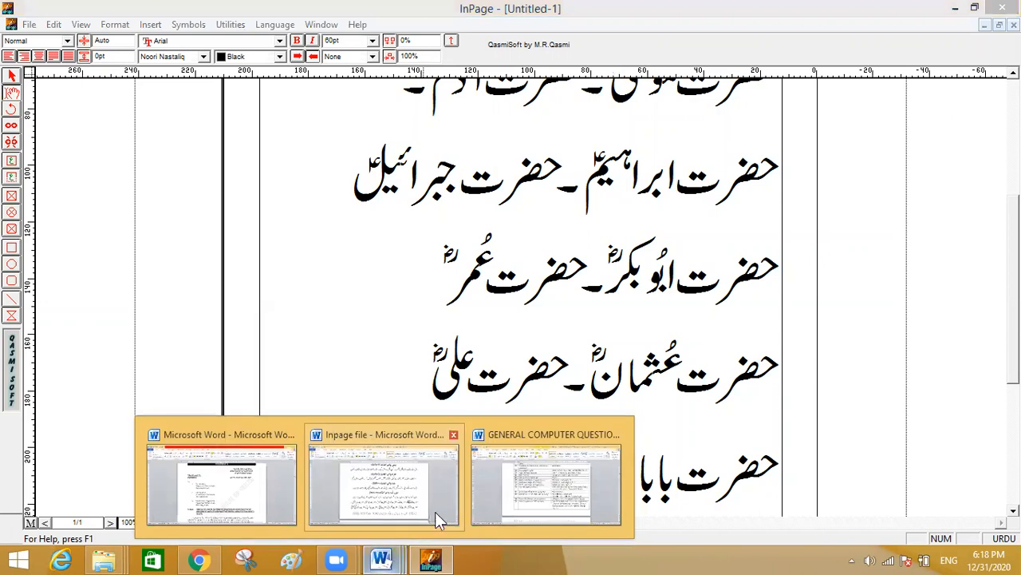
click(403, 502)
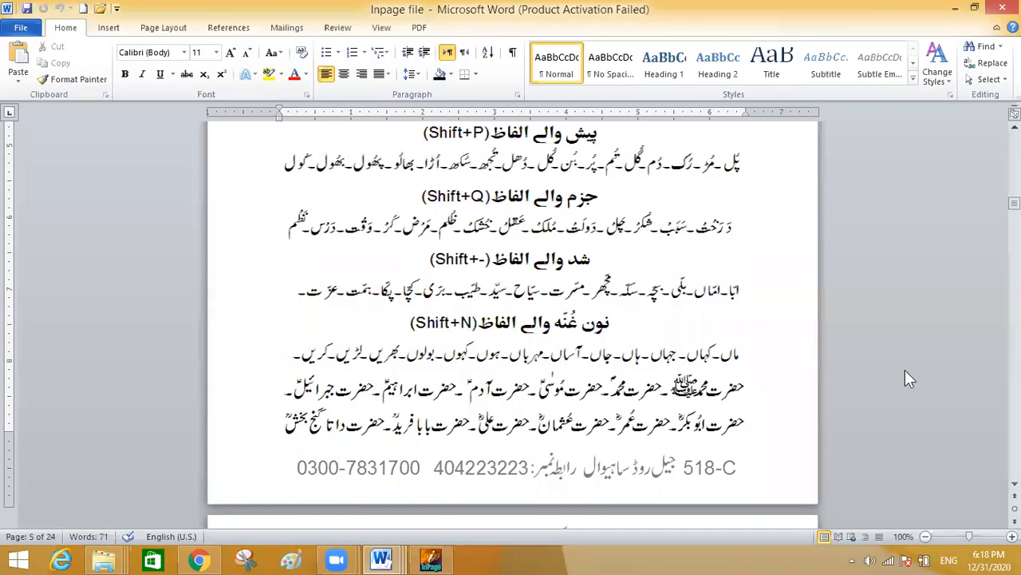
drag(1015, 203, 1015, 206)
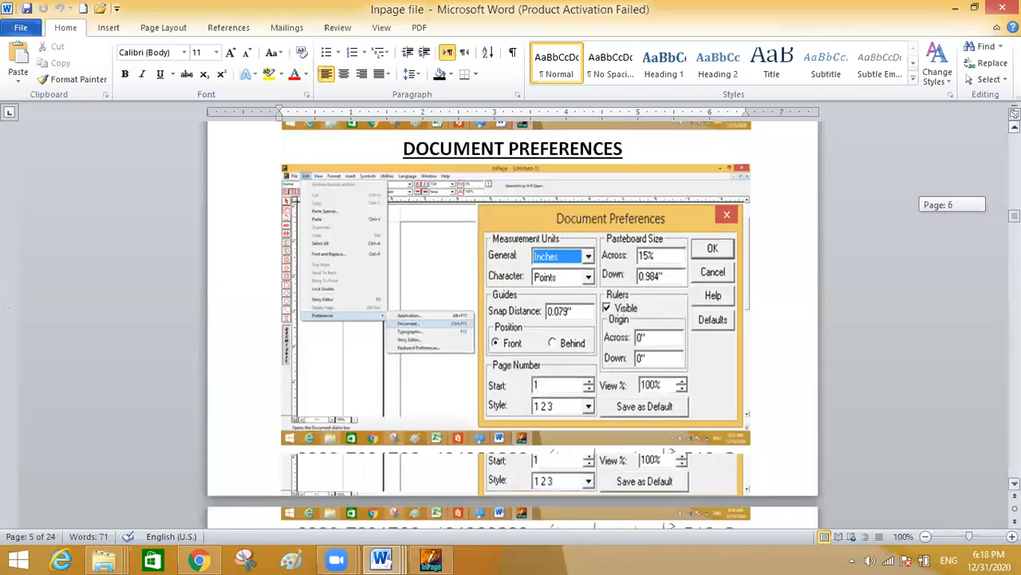
drag(1014, 216, 1014, 266)
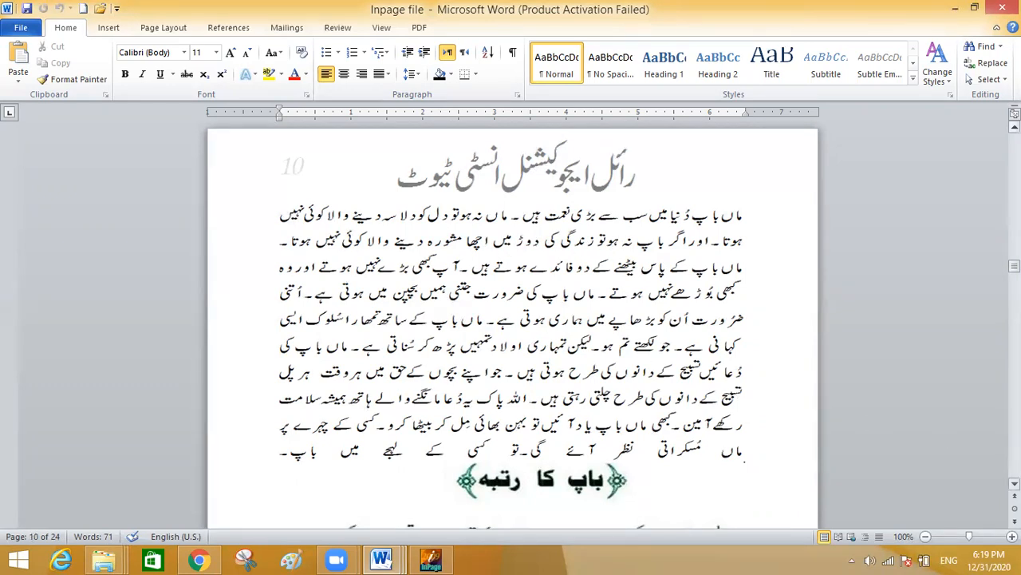
Step: Review the page 10 exercises, from the passage on parents to the starred "باپ کا رتبہ" list, and the start of page 11
scroll(512, 324, down, 3)
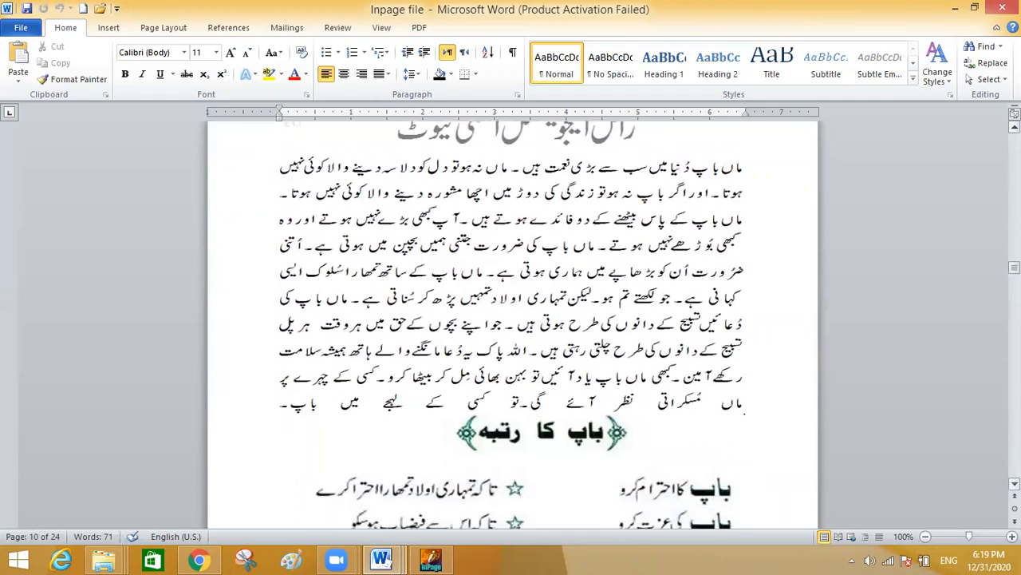
scroll(512, 324, down, 4)
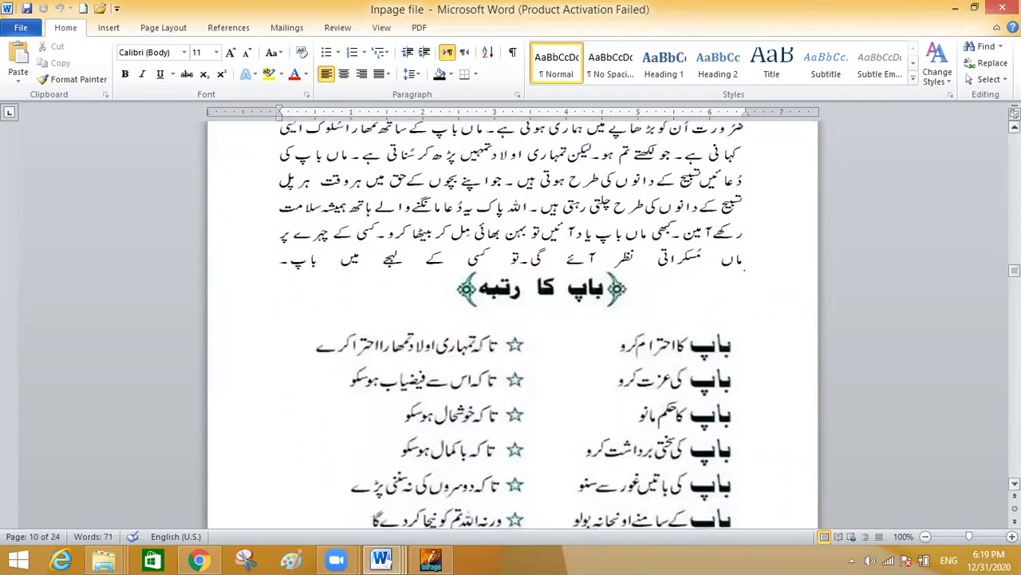
scroll(512, 324, down, 4)
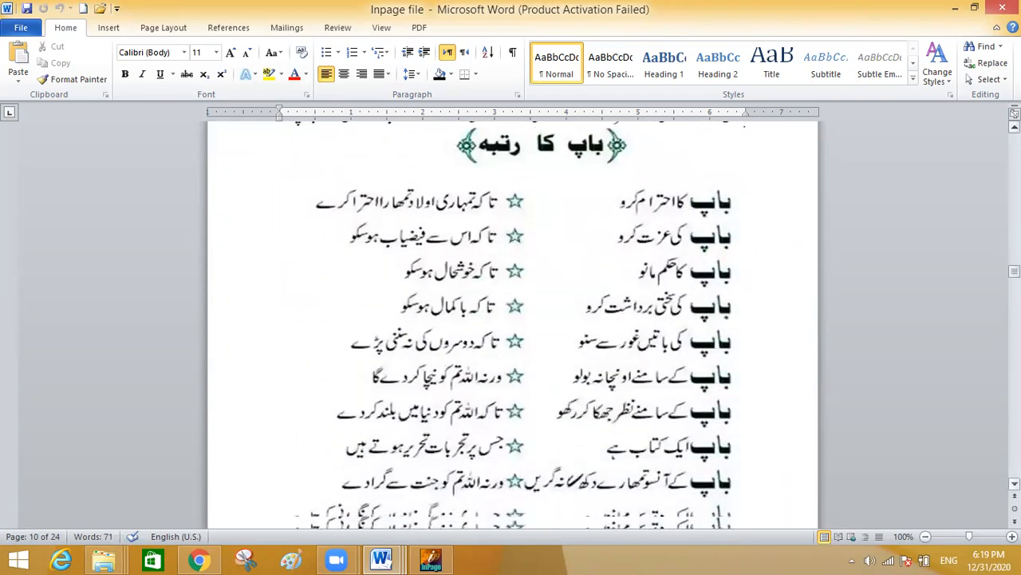
scroll(512, 324, down, 2)
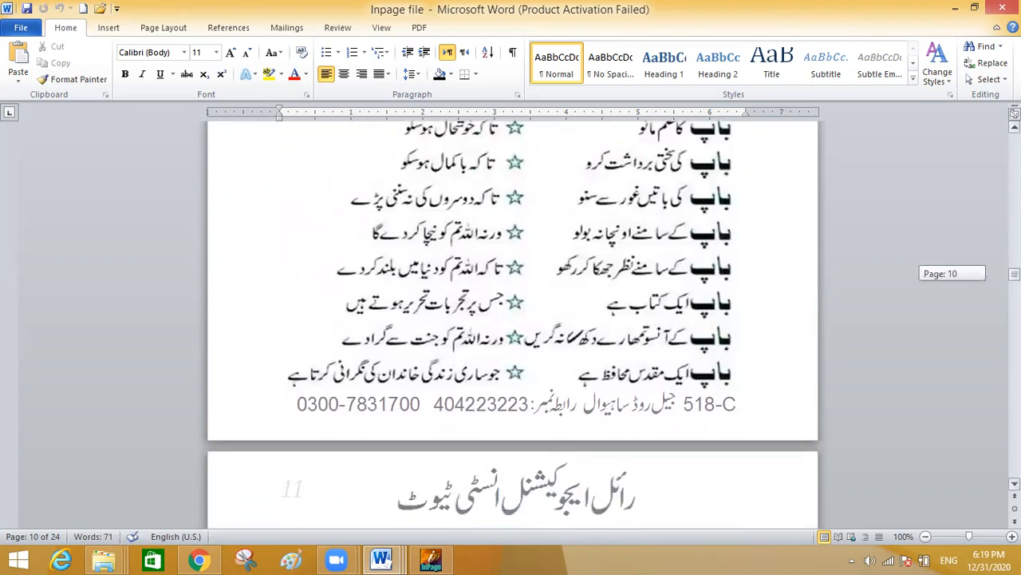
scroll(513, 324, down, 7)
scroll(513, 324, down, 2)
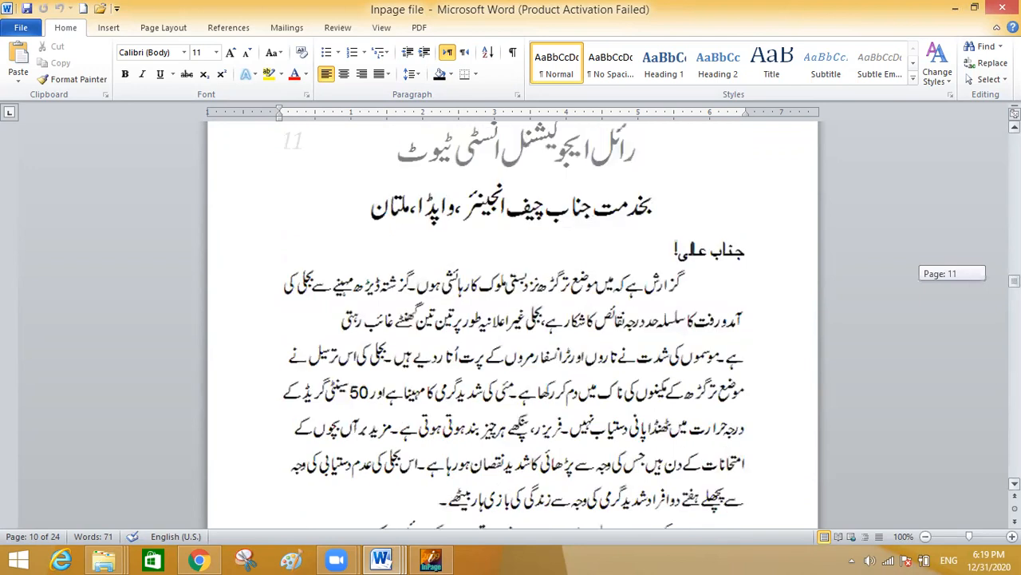
scroll(512, 324, up, 12)
scroll(512, 324, down, 12)
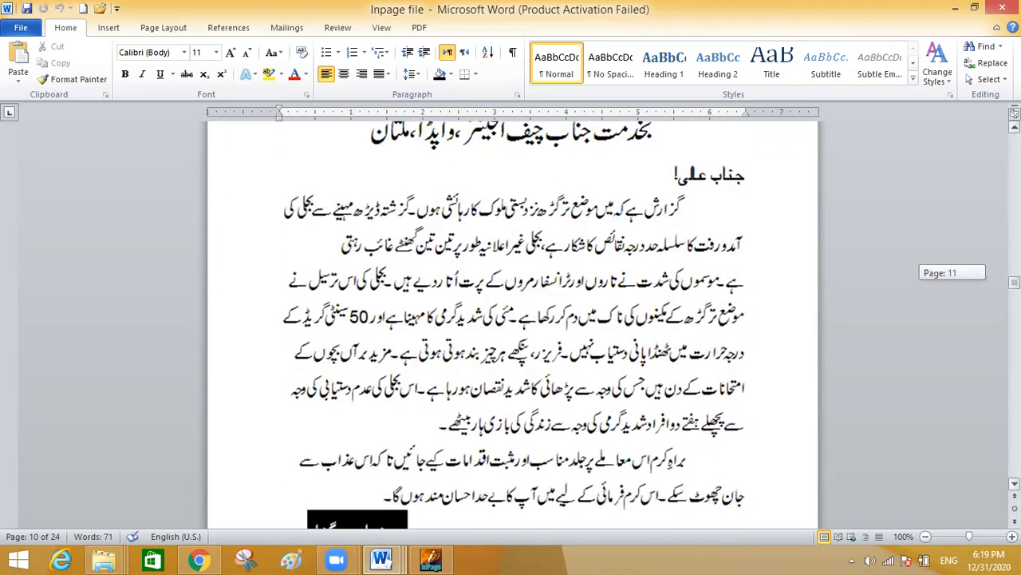
scroll(512, 324, up, 8)
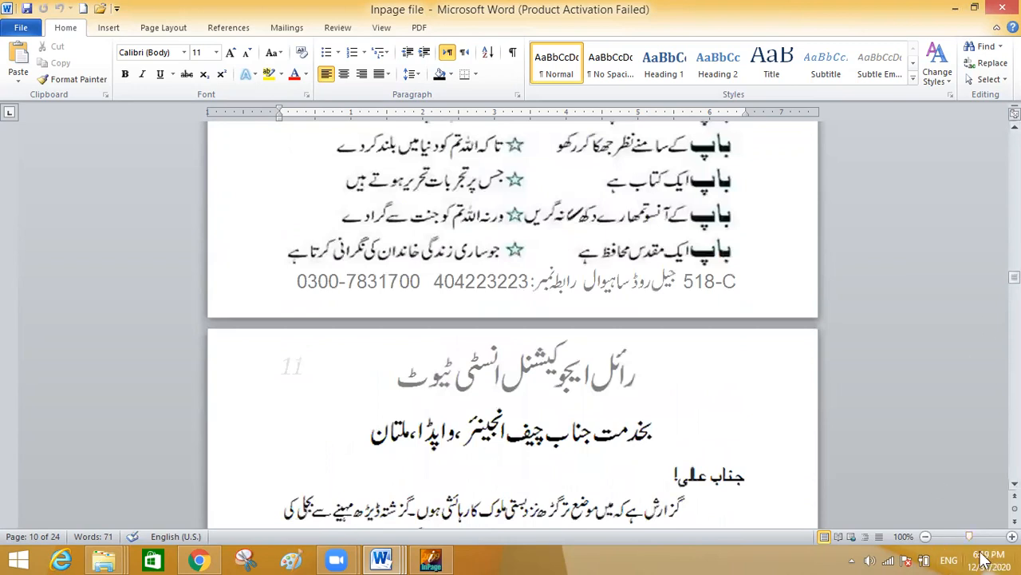
Step: Read through the Urdu application on page 11, from the heading "بخدمت جناب چیف انجینئر، واپڈا، ملتان" to its closing block "درخواست گزار"
key(Down)
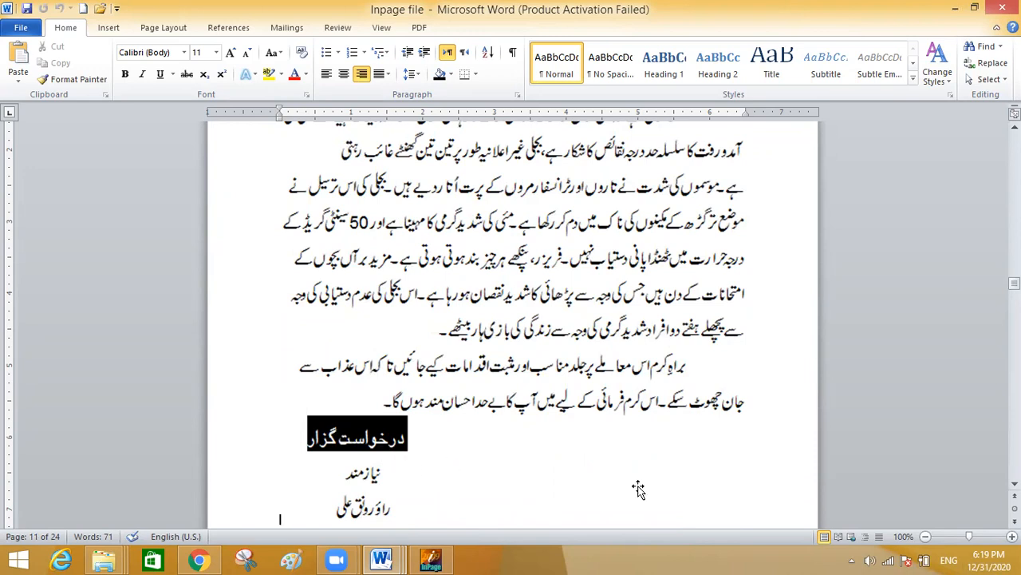
click(1014, 484)
click(1015, 484)
click(1014, 483)
click(1015, 484)
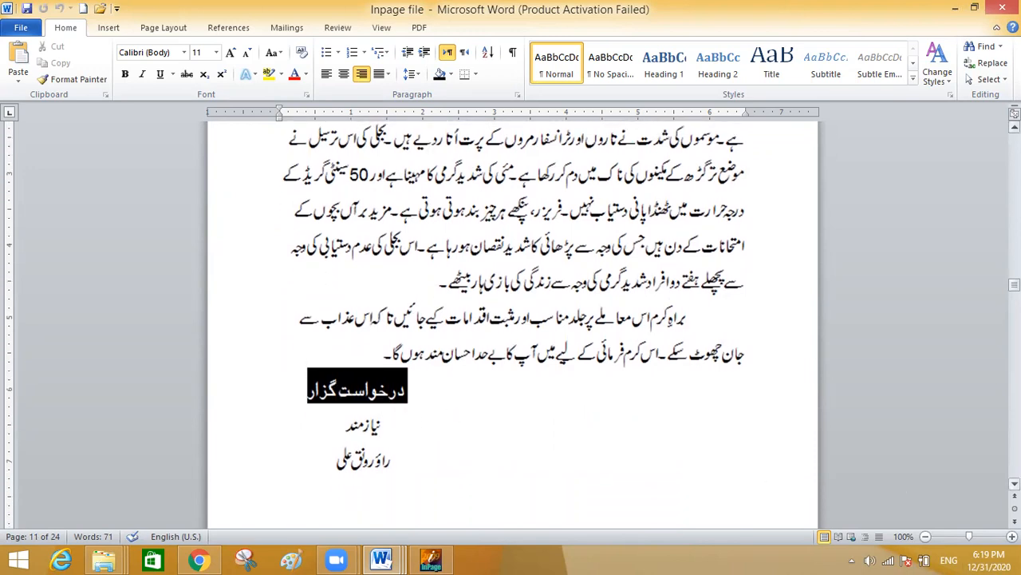
click(1014, 484)
scroll(280, 459, up, 3)
scroll(510, 319, up, 3)
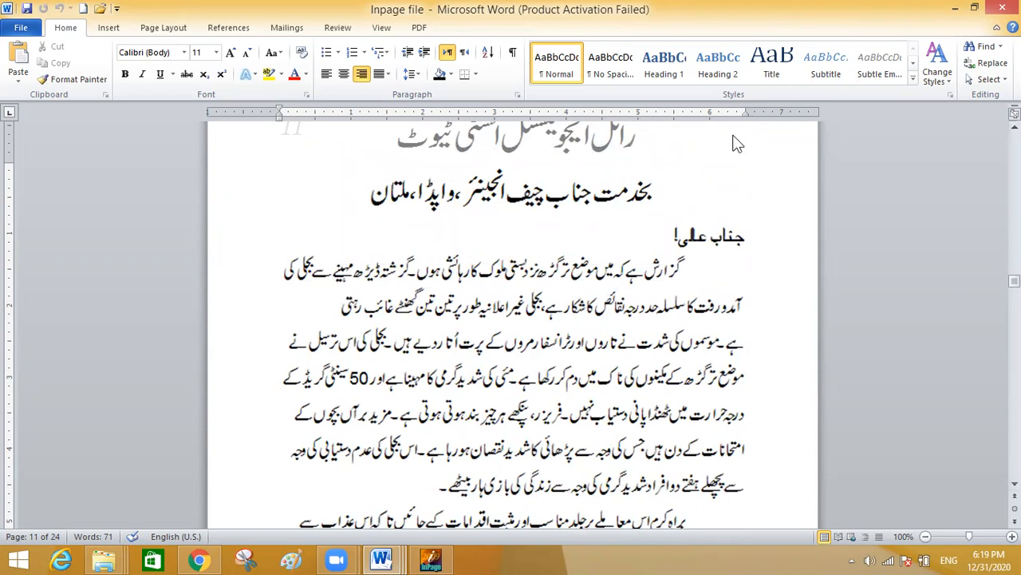
click(669, 276)
text(ا)
click(1015, 483)
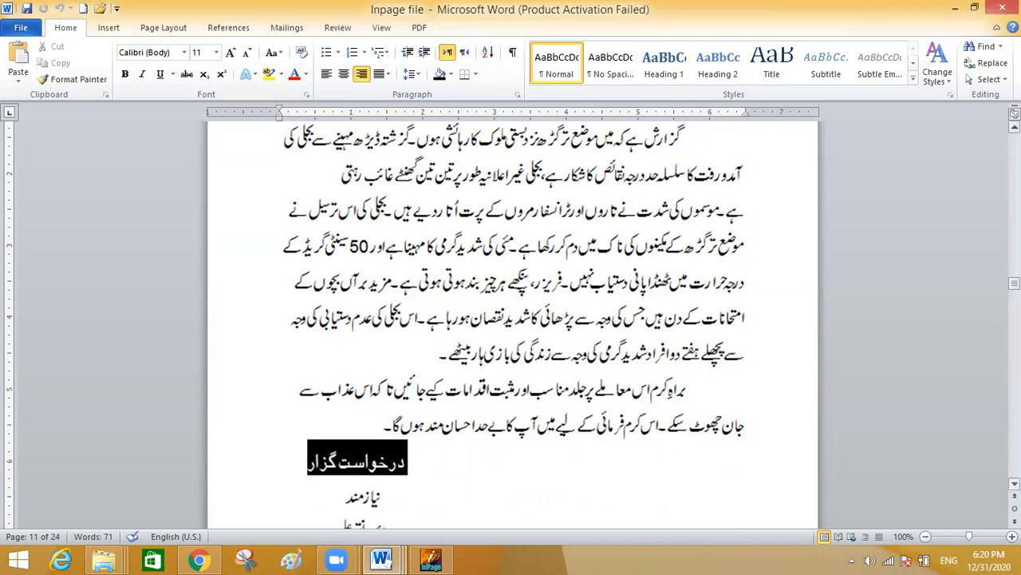
scroll(280, 447, down, 3)
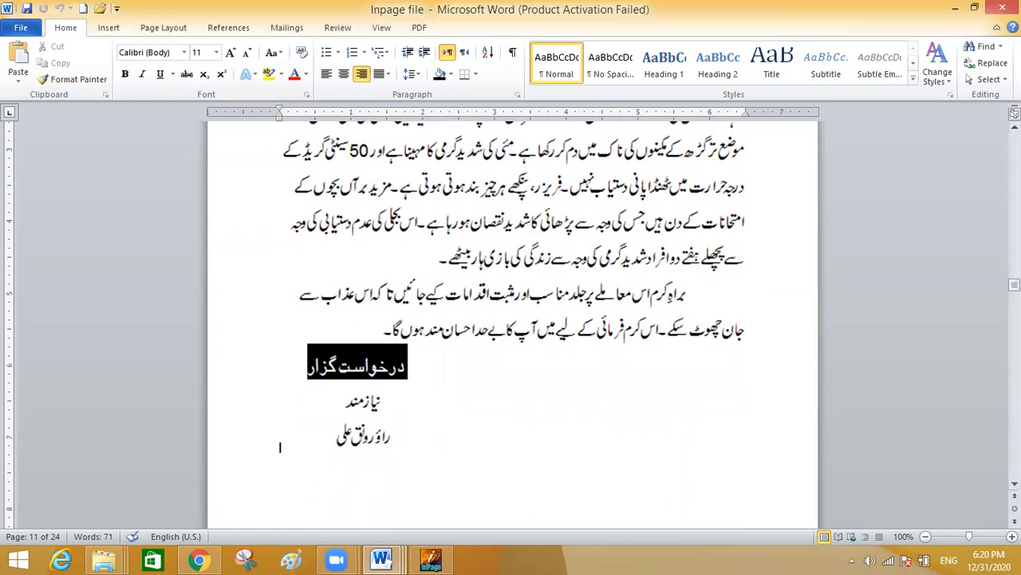
mouse_move(1015, 284)
mouse_down()
mouse_move(1014, 266)
mouse_move(1014, 281)
mouse_move(890, 130)
mouse_up()
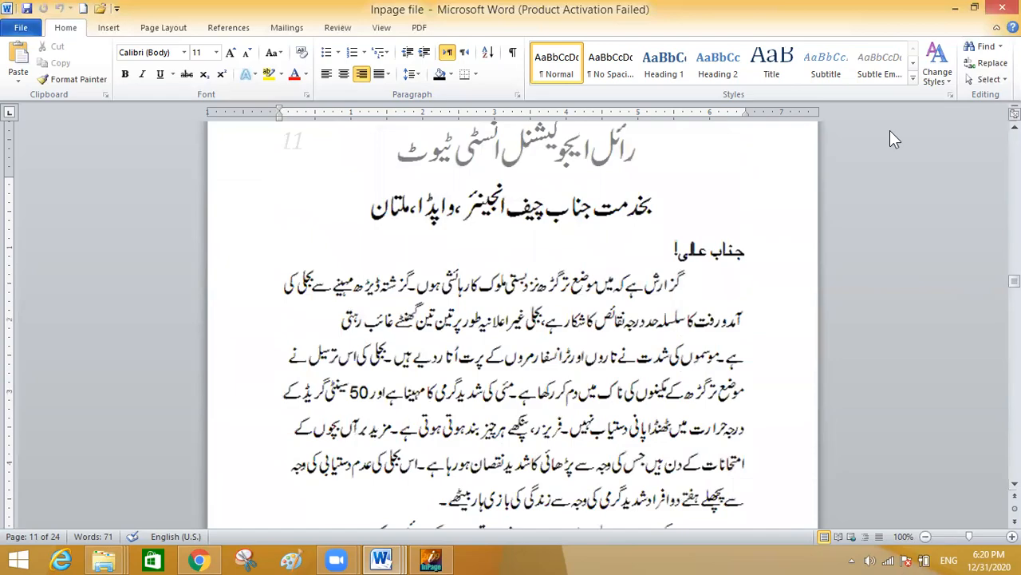